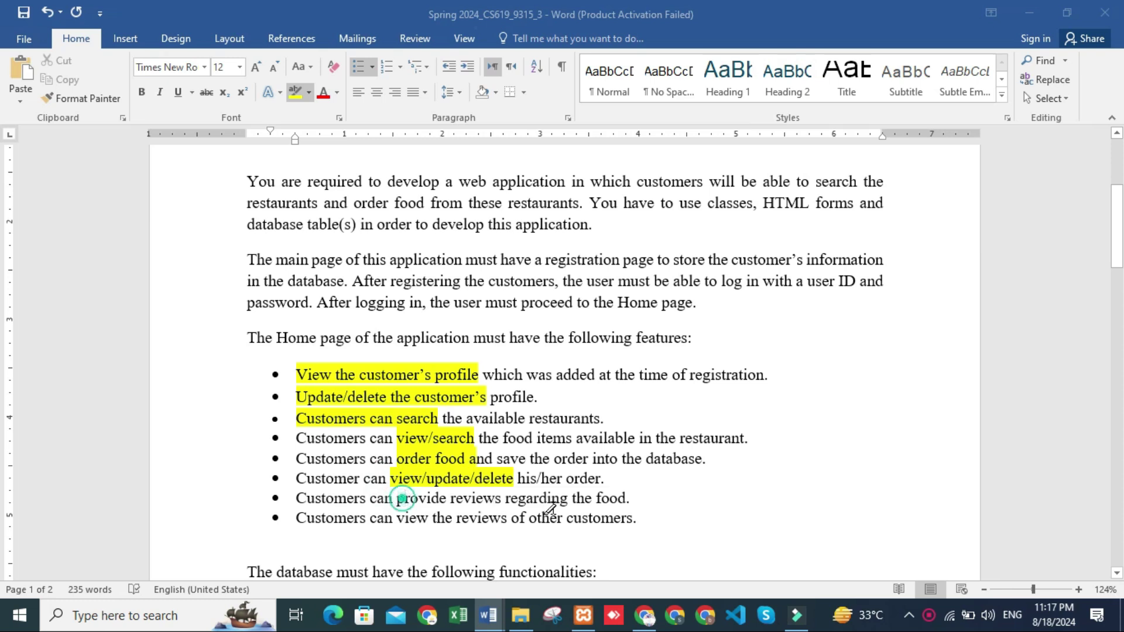
# Scroll through the Spring 2024 requirements document to review the customer review bullets
pyautogui.scroll(-3, 409, 515)
pyautogui.scroll(4, 410, 516)
pyautogui.scroll(-5, 413, 512)
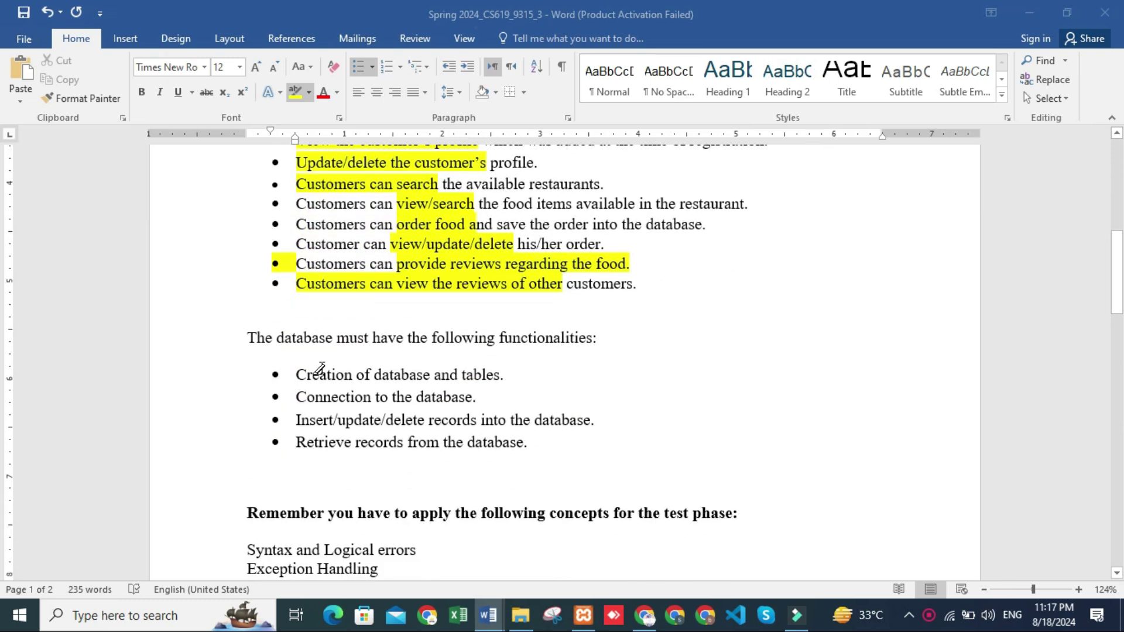
pyautogui.scroll(2, 503, 466)
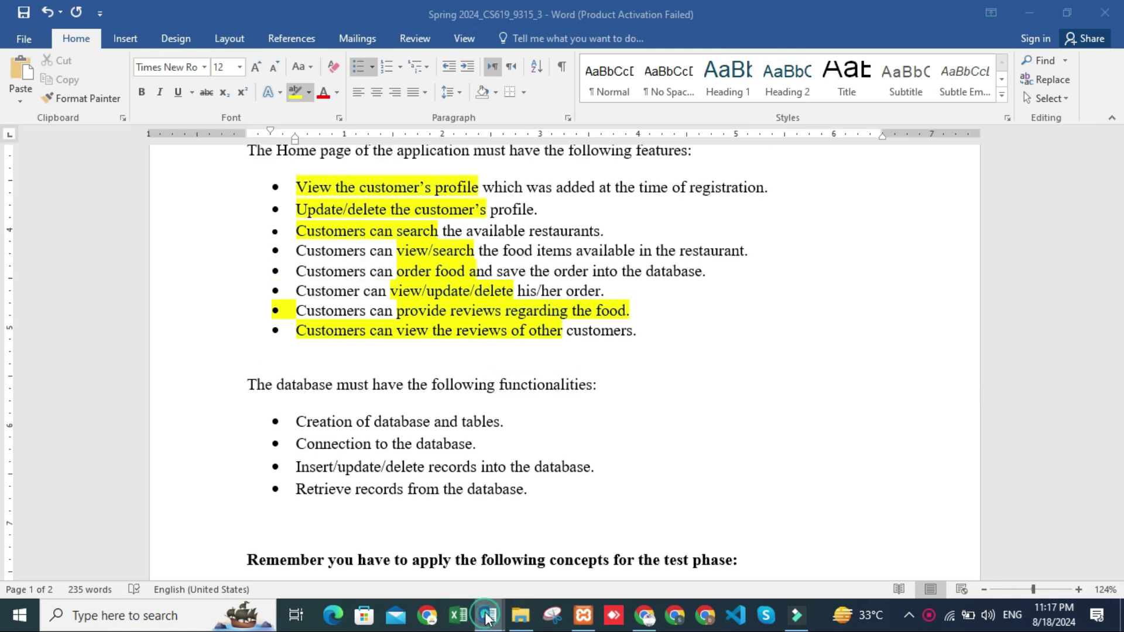
# In the prototype document, highlight the four panel bullets Administrator through Restaurant in yellow
pyautogui.moveTo(478, 612)
pyautogui.click(542, 569)
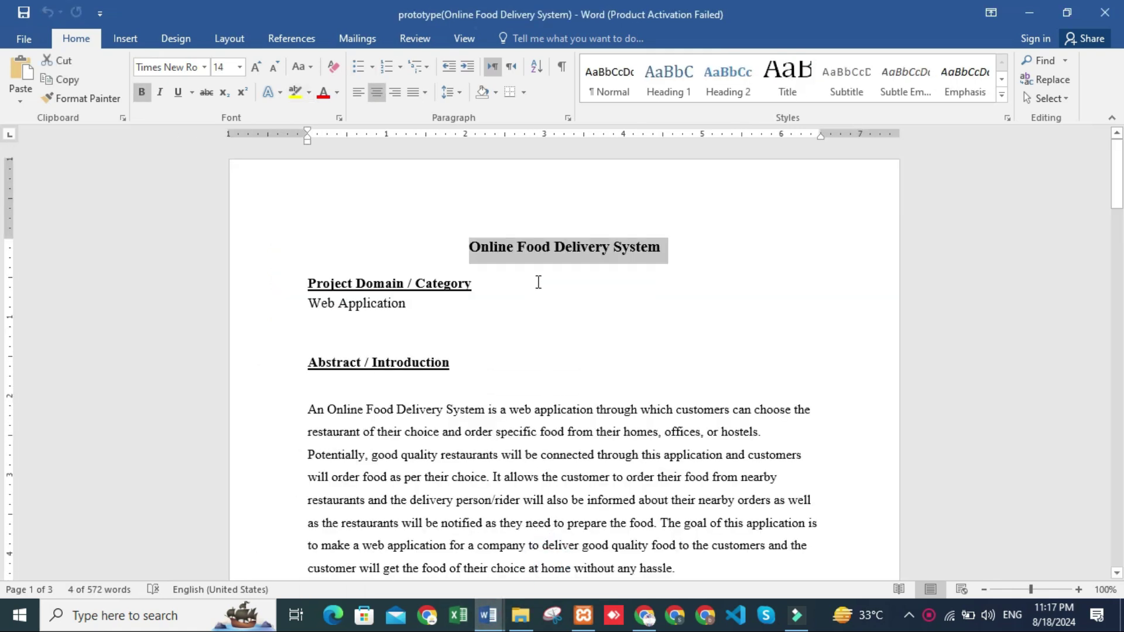
pyautogui.scroll(-8, 463, 457)
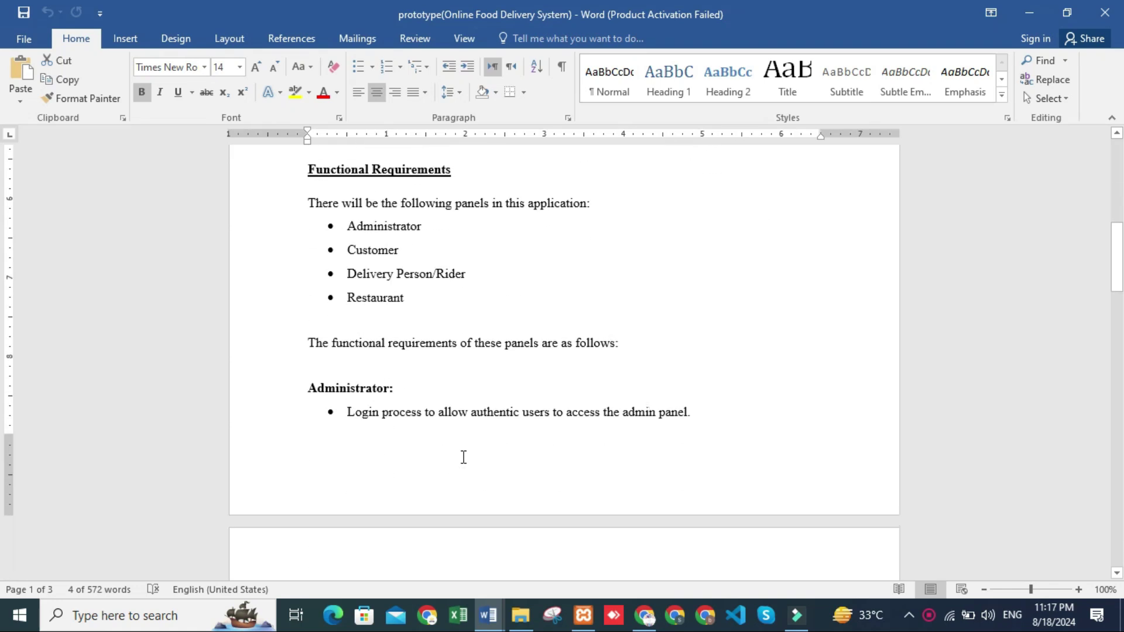
pyautogui.moveTo(352, 227); pyautogui.dragTo(410, 300)
pyautogui.click(478, 261)
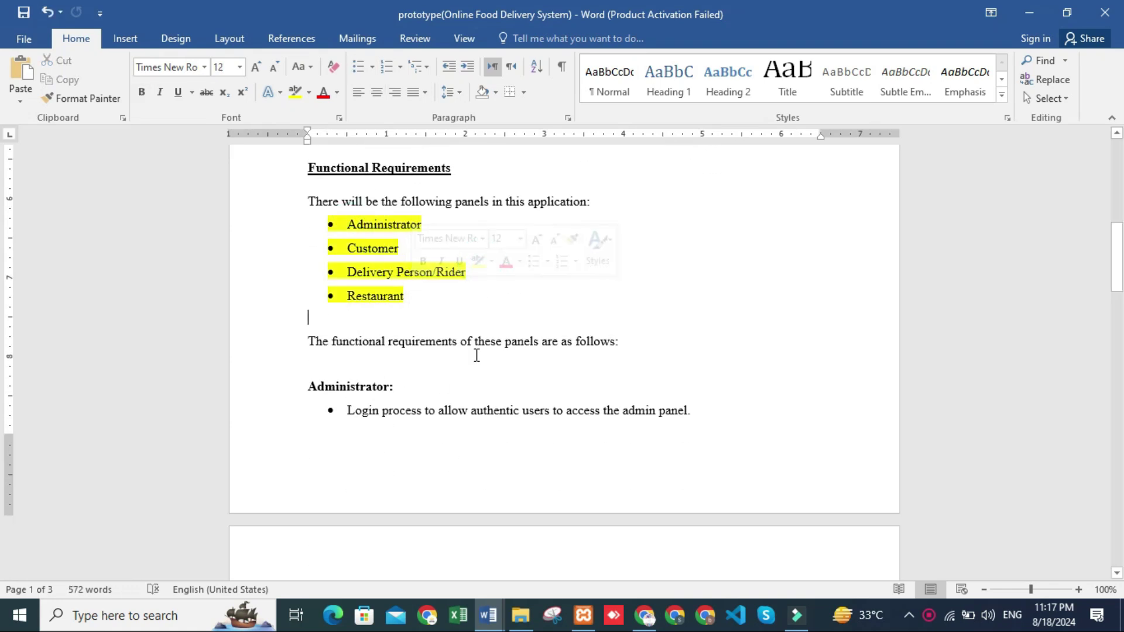
# Review the prototype document, then return to the Spring 2024 requirements document
pyautogui.scroll(-3, 477, 358)
pyautogui.scroll(-9, 476, 360)
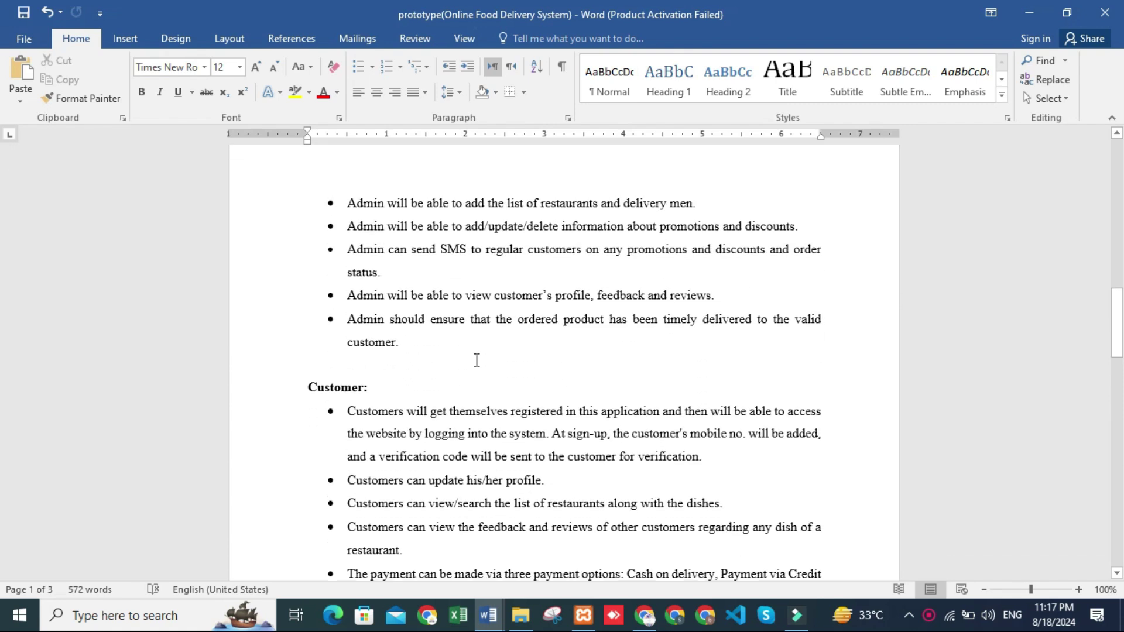
pyautogui.scroll(-3, 687, 482)
pyautogui.scroll(3, 687, 497)
pyautogui.scroll(-7, 690, 499)
pyautogui.scroll(3, 690, 499)
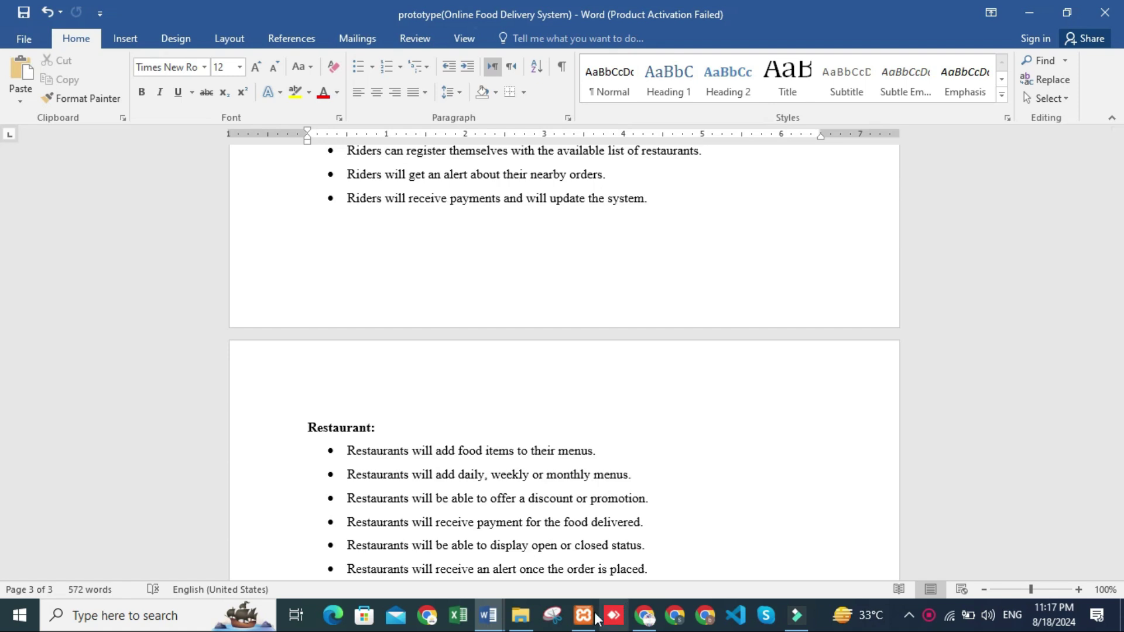
pyautogui.moveTo(488, 614)
pyautogui.click(458, 571)
pyautogui.scroll(6, 471, 426)
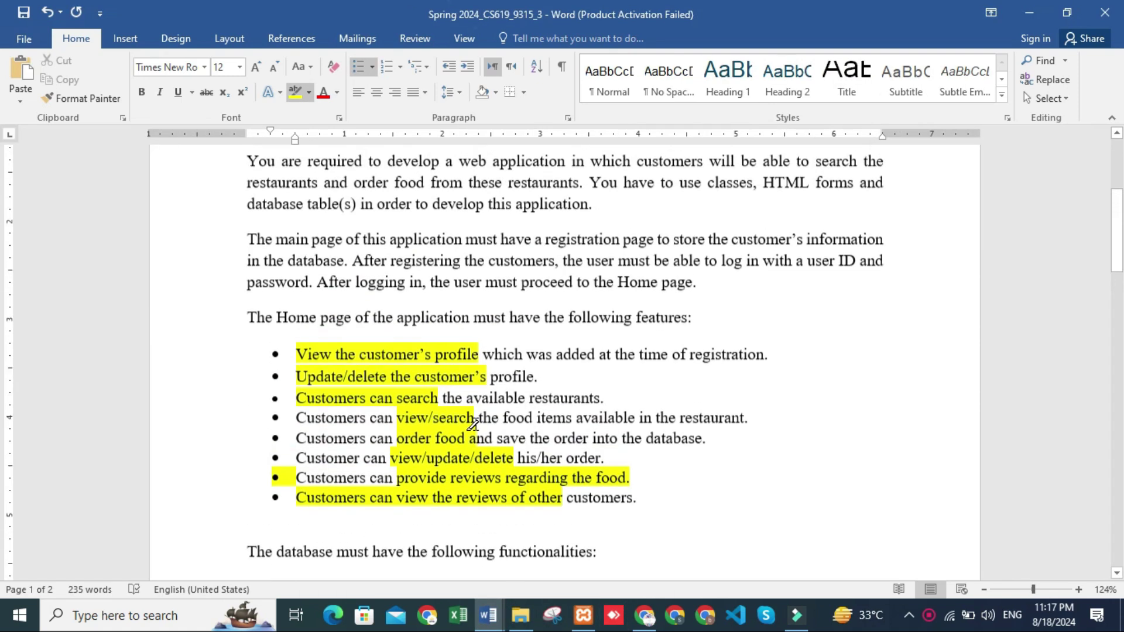
pyautogui.scroll(-4, 562, 380)
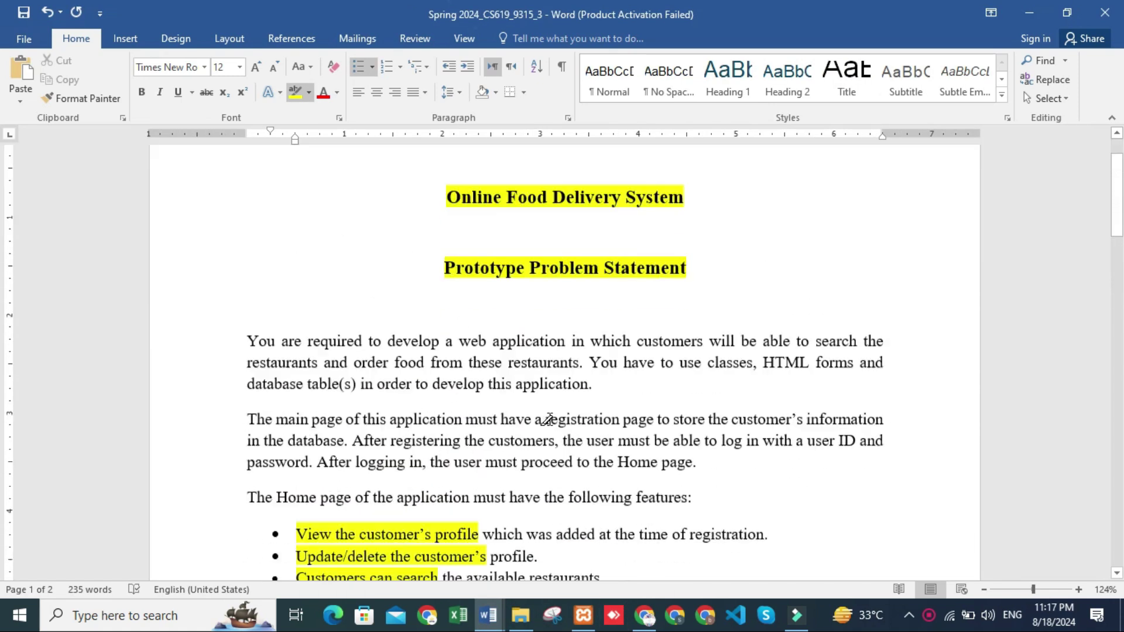
# Bring the food delivery site forward and visit Home, Search Restaurant, Search Food, Restaurant and Admin pages
pyautogui.click(644, 615)
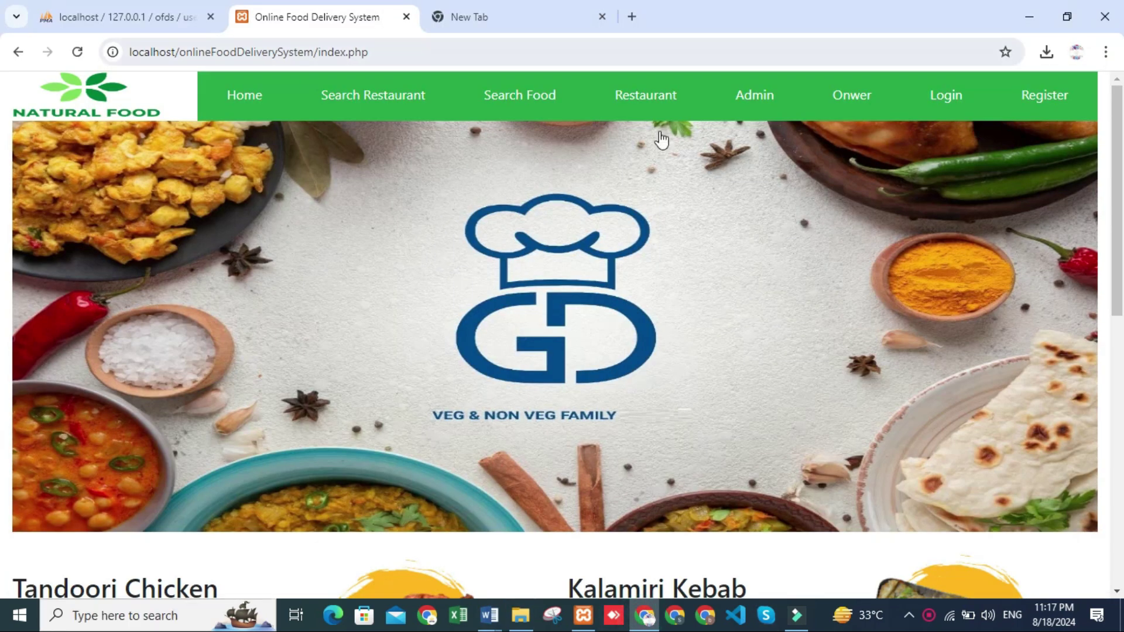
pyautogui.scroll(-10, 736, 290)
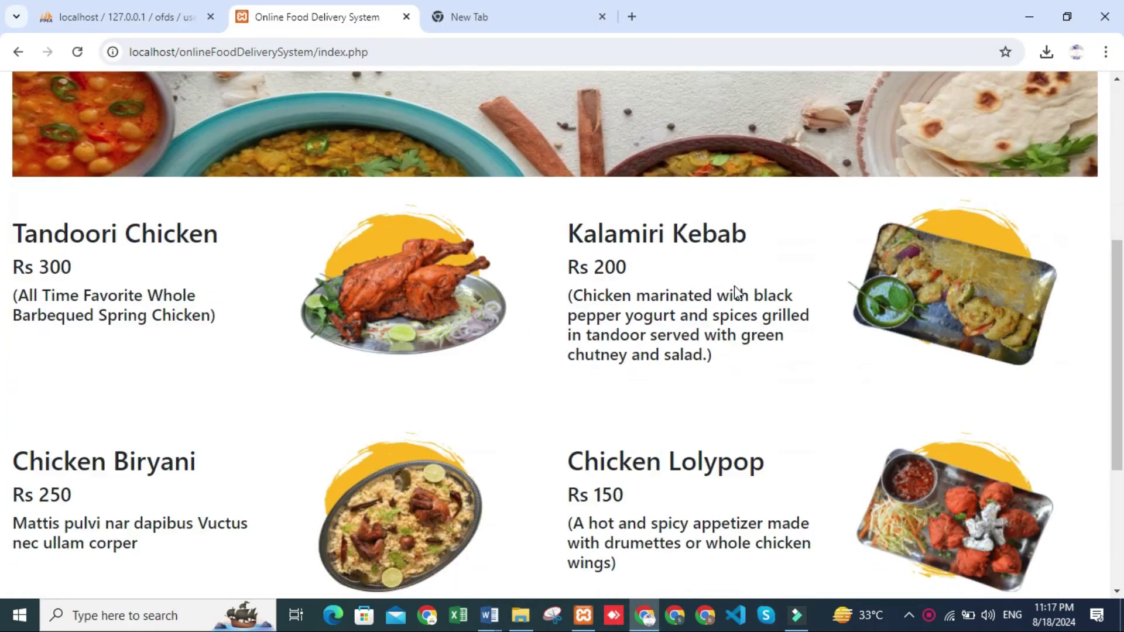
pyautogui.scroll(10, 736, 290)
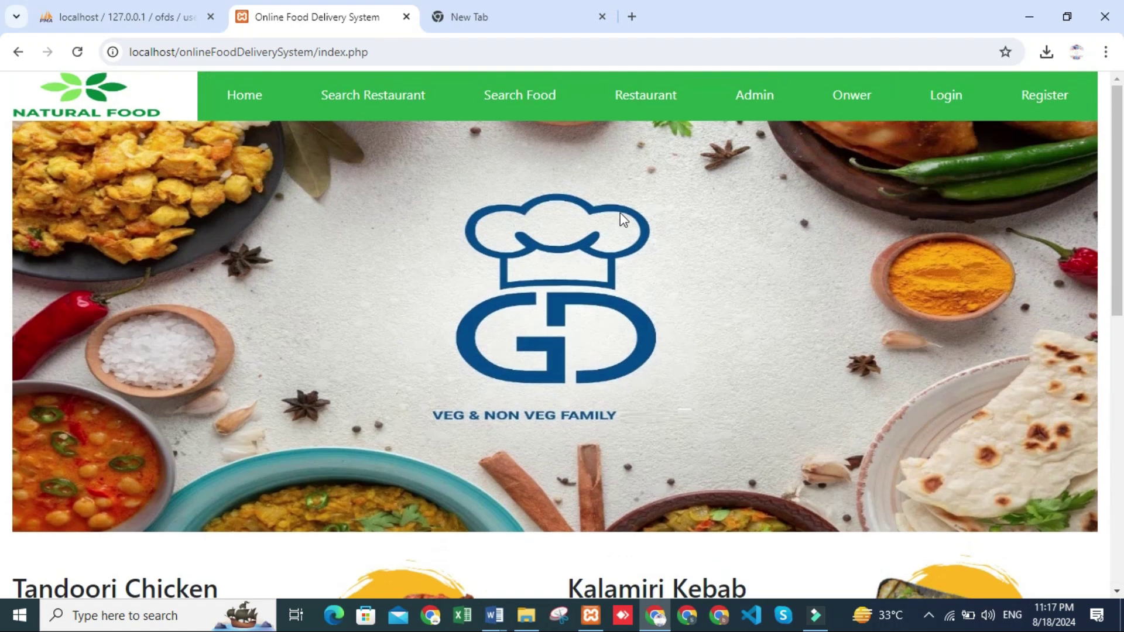
pyautogui.click(261, 89)
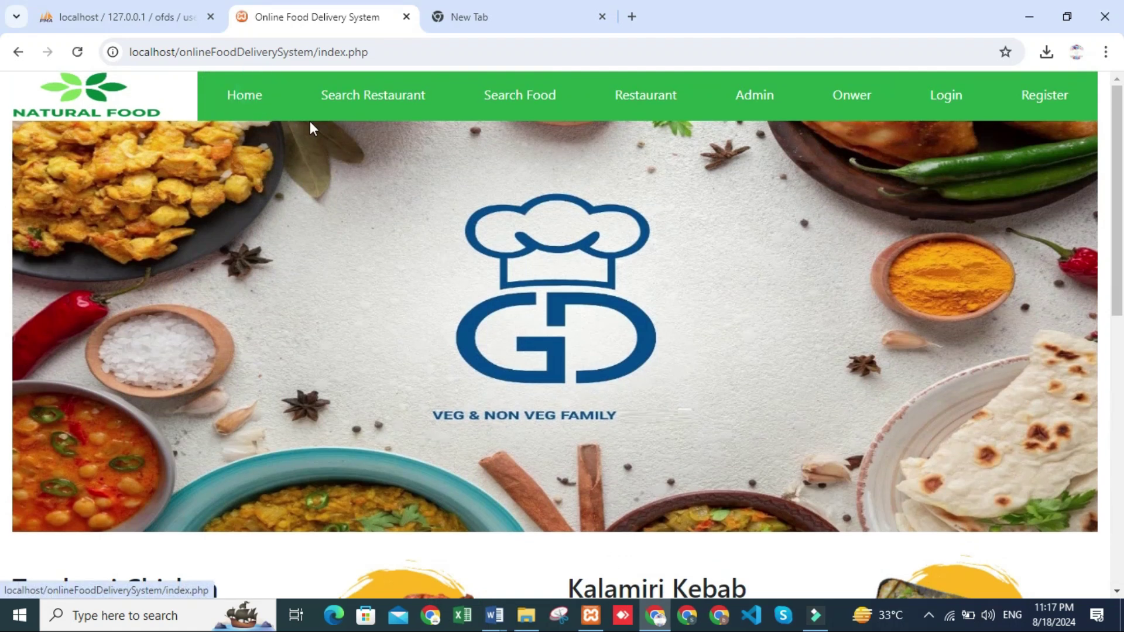
pyautogui.click(370, 104)
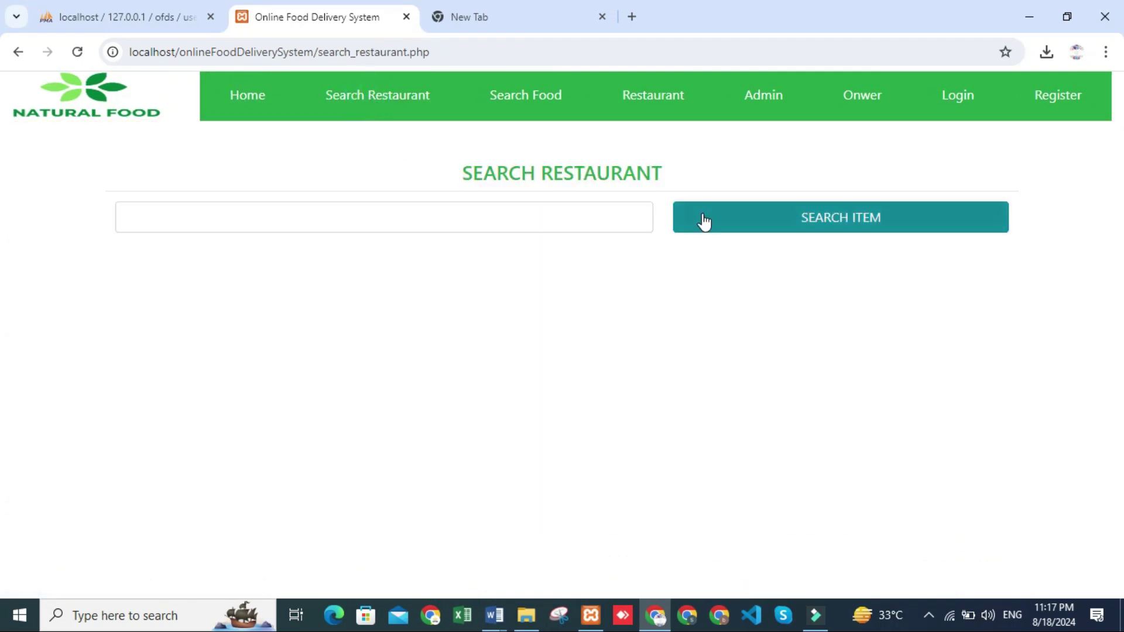
pyautogui.click(507, 108)
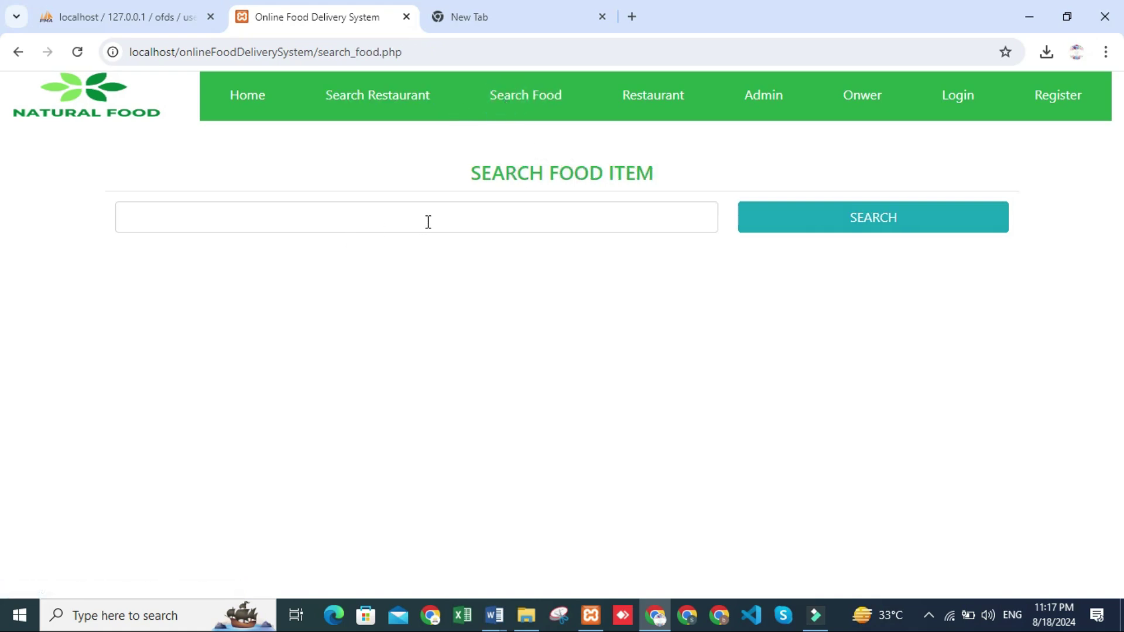
pyautogui.click(636, 106)
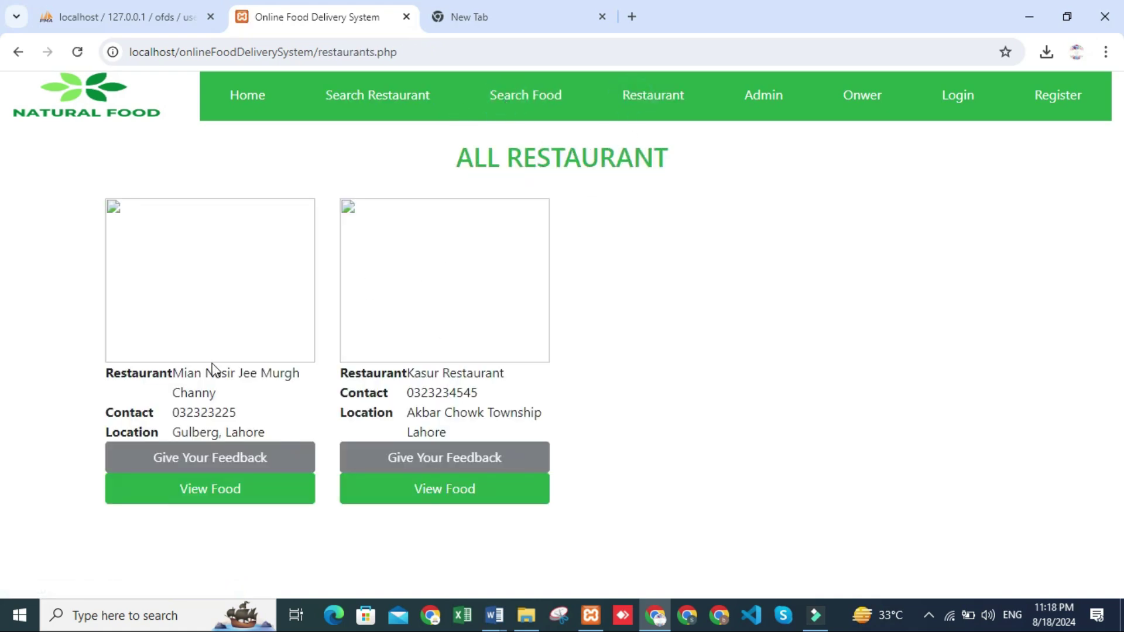
pyautogui.click(763, 96)
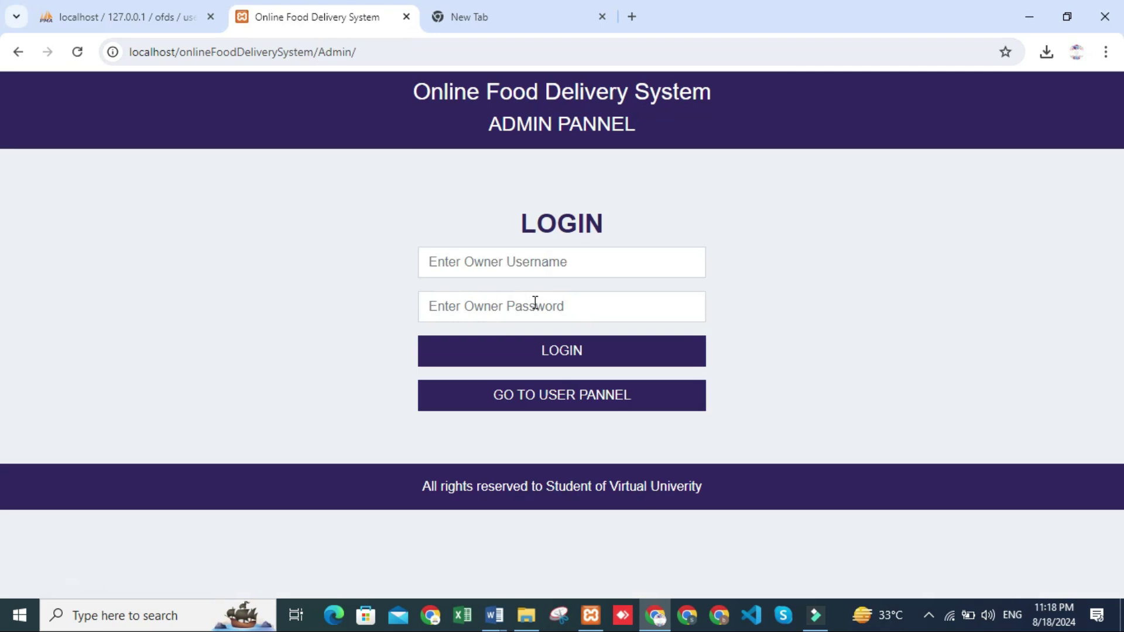
# Log into the admin panel with the saved username and password, then open Add Restaurant
pyautogui.click(527, 264)
pyautogui.click(535, 304)
pyautogui.click(466, 306)
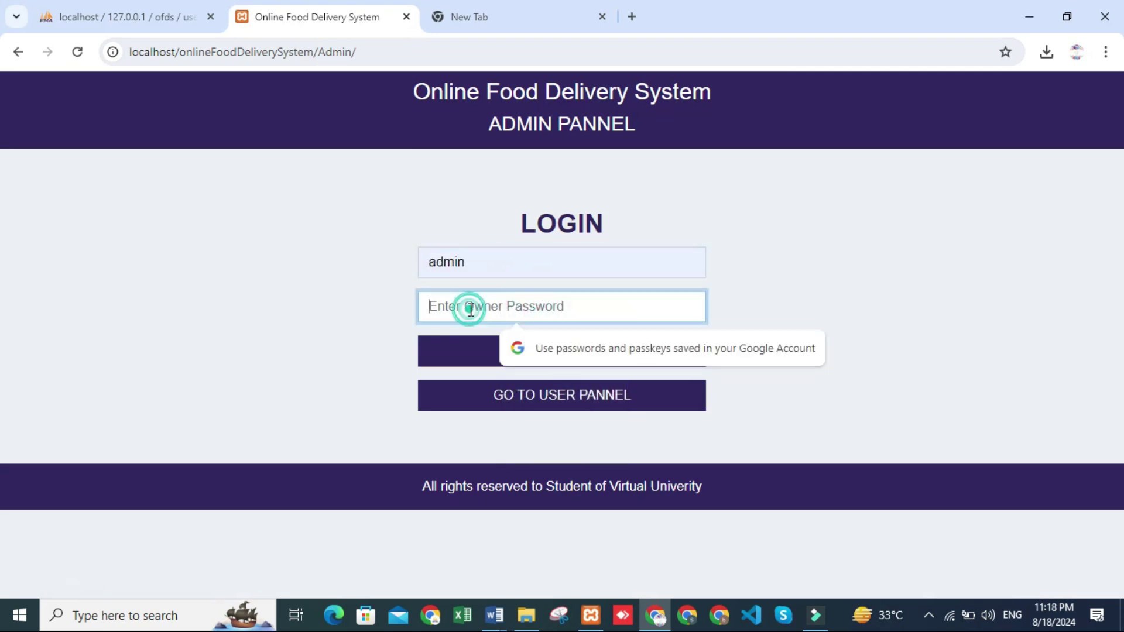
pyautogui.write('ad')
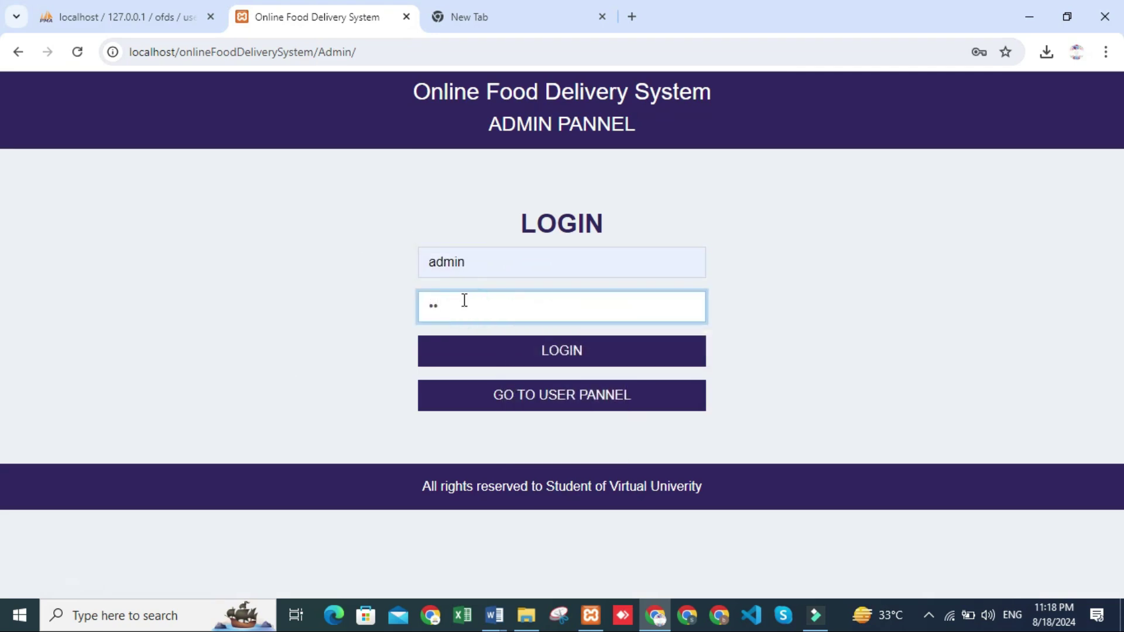
pyautogui.press('BackSpace')
pyautogui.write('a')
pyautogui.click(619, 351)
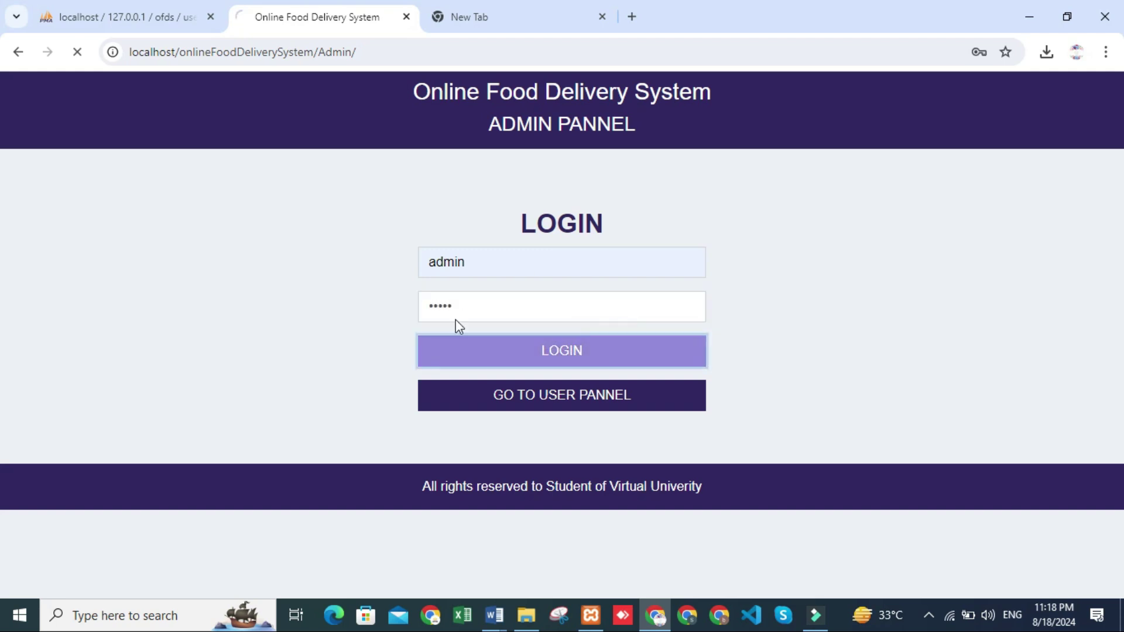
pyautogui.click(111, 167)
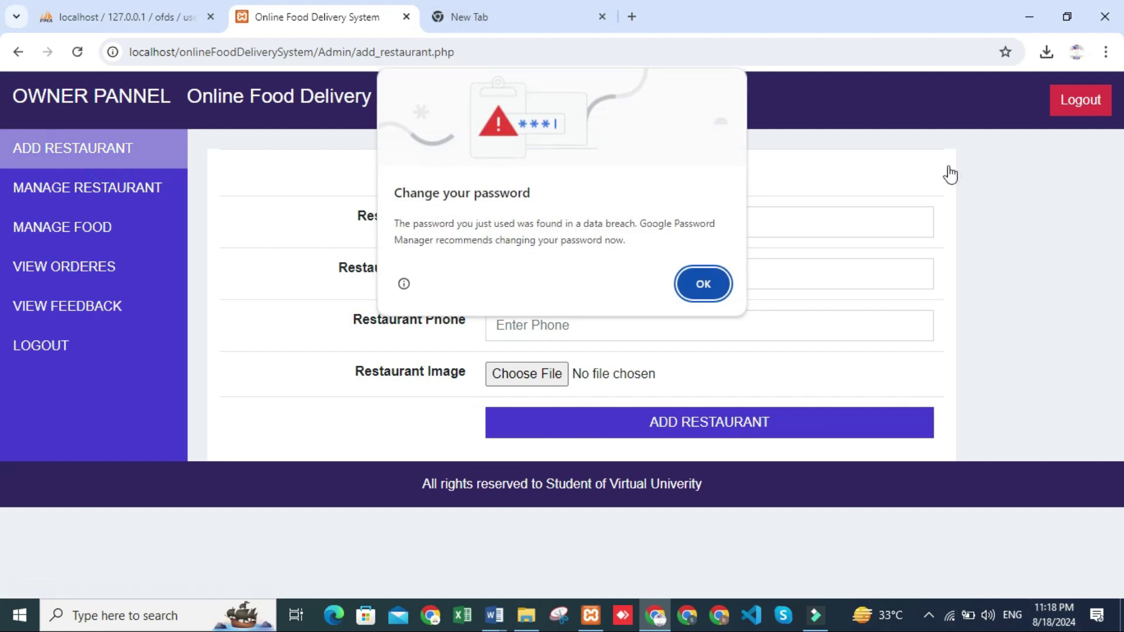
# Fill the Add Restaurant form with name abcd, location lahore and a phone number
pyautogui.click(696, 281)
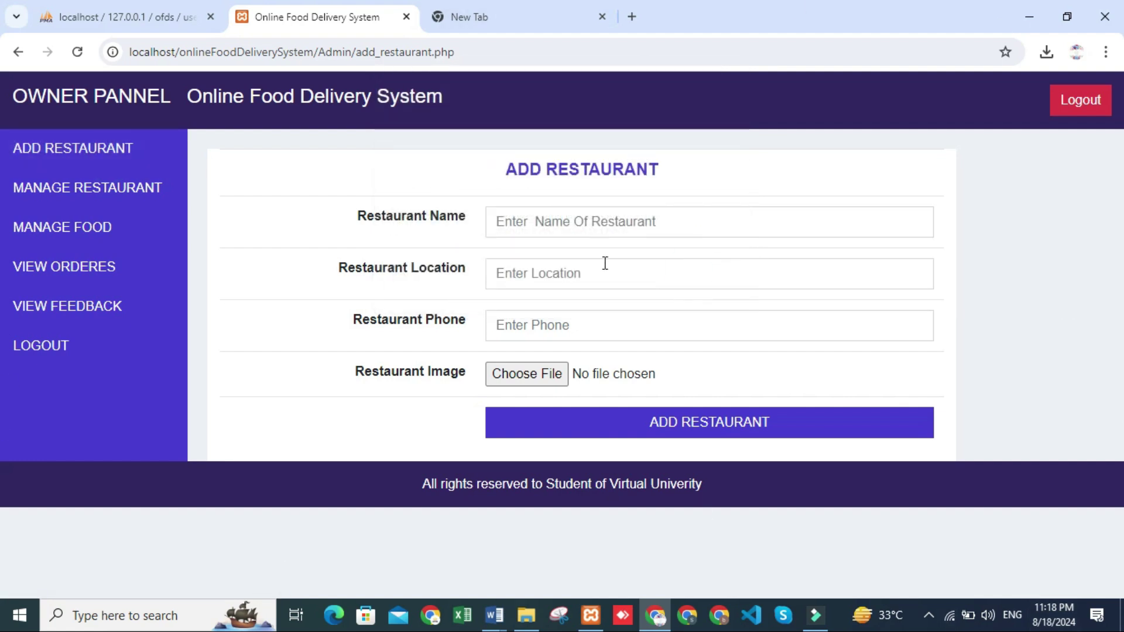
pyautogui.click(114, 147)
pyautogui.click(532, 225)
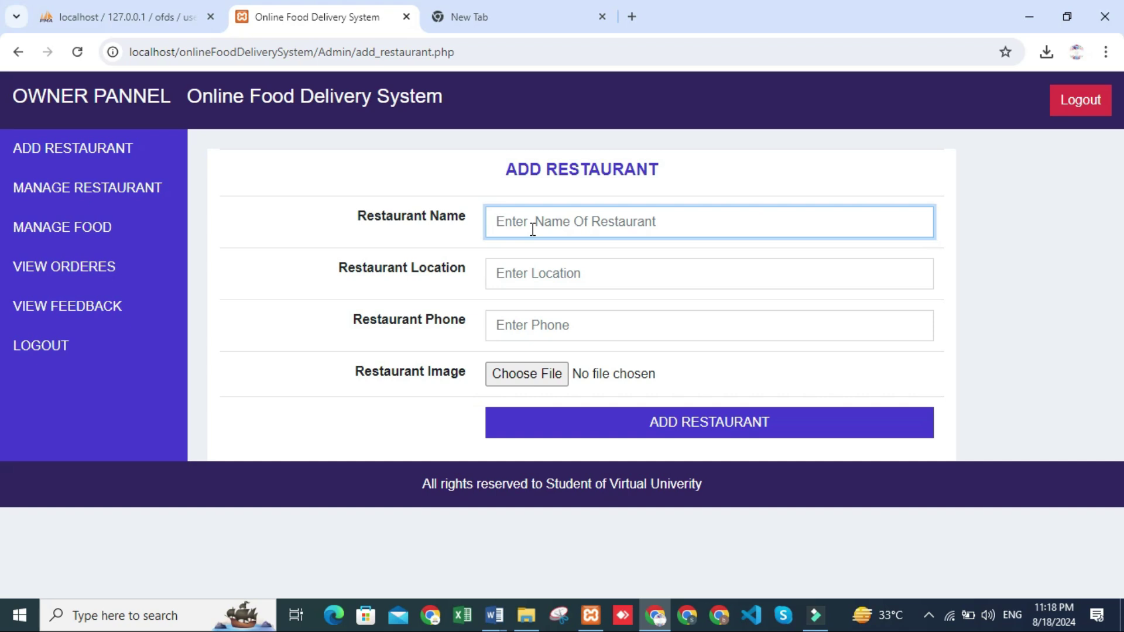
pyautogui.write('abcd')
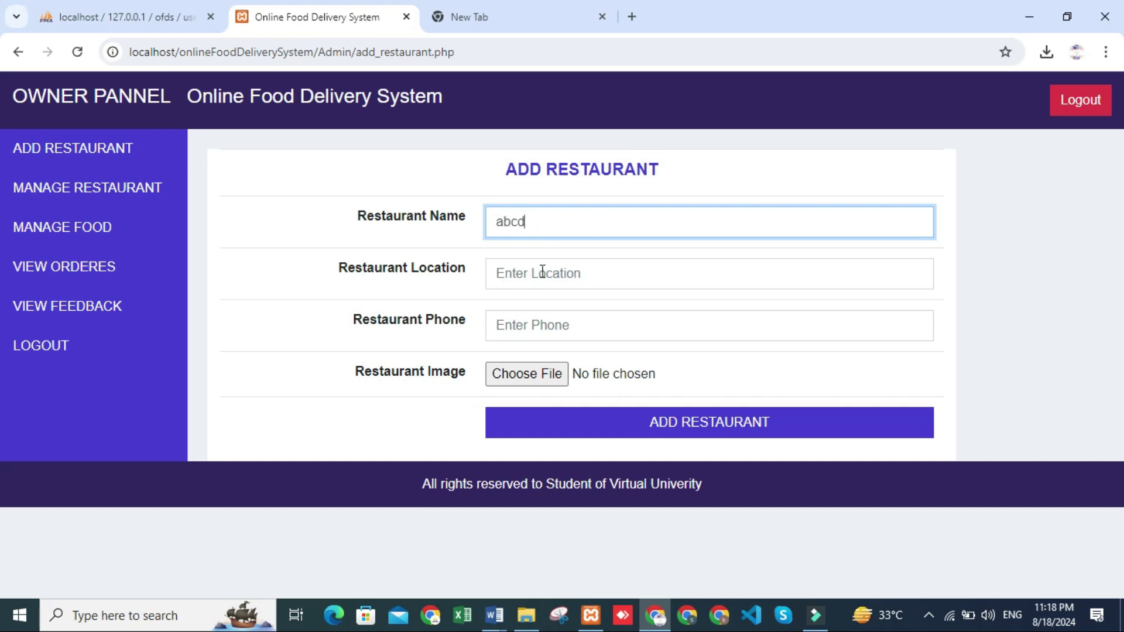
pyautogui.click(542, 271)
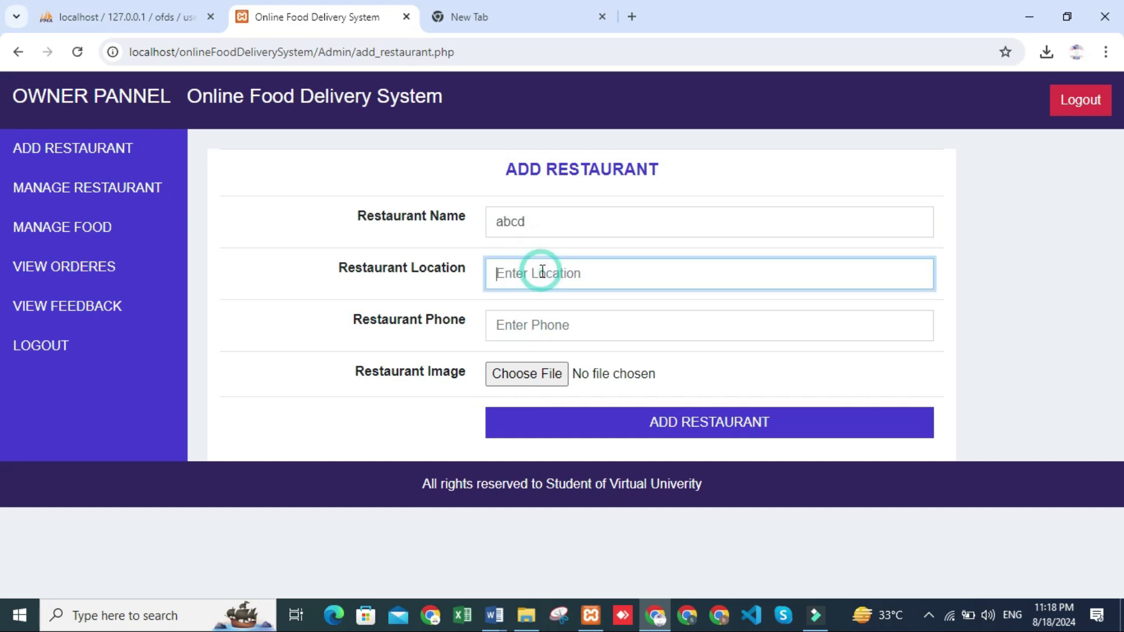
pyautogui.write('l')
pyautogui.click(528, 331)
pyautogui.hotkey('ctrl', 'f')
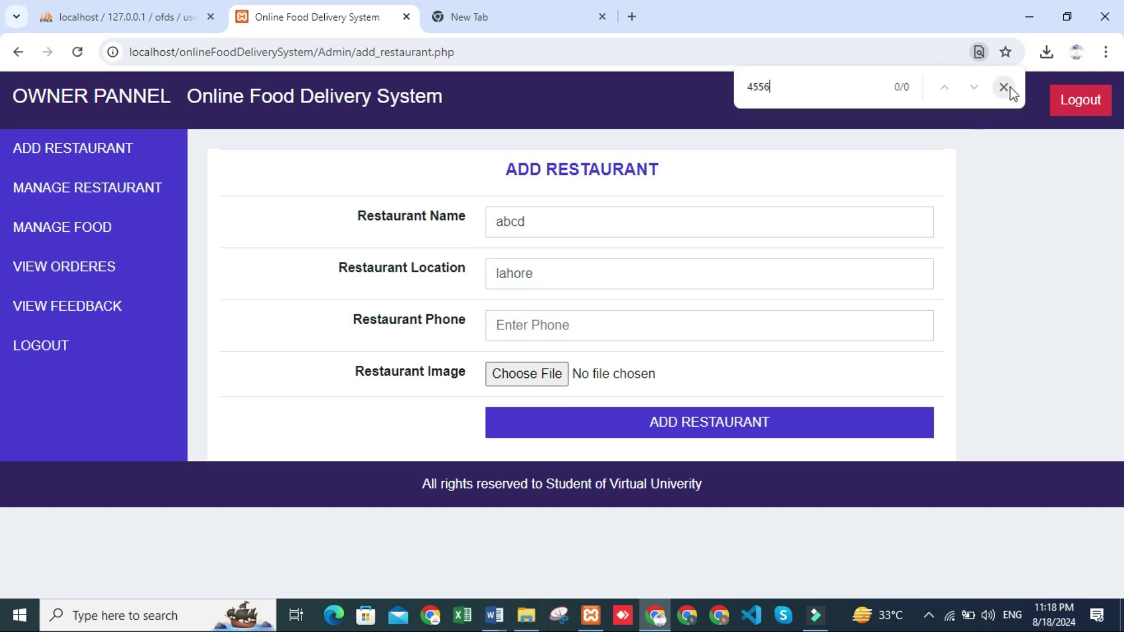
pyautogui.click(1004, 87)
pyautogui.click(518, 328)
pyautogui.write('46566')
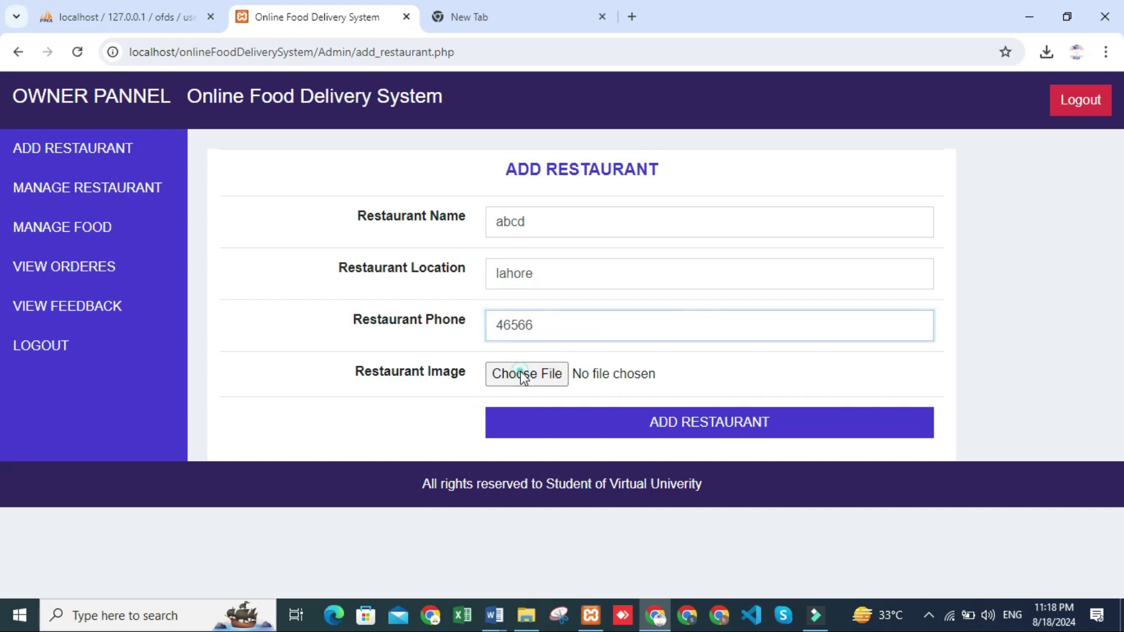
# Attach cs201 midterm preparation.docx from the Desktop as the restaurant image
pyautogui.click(524, 375)
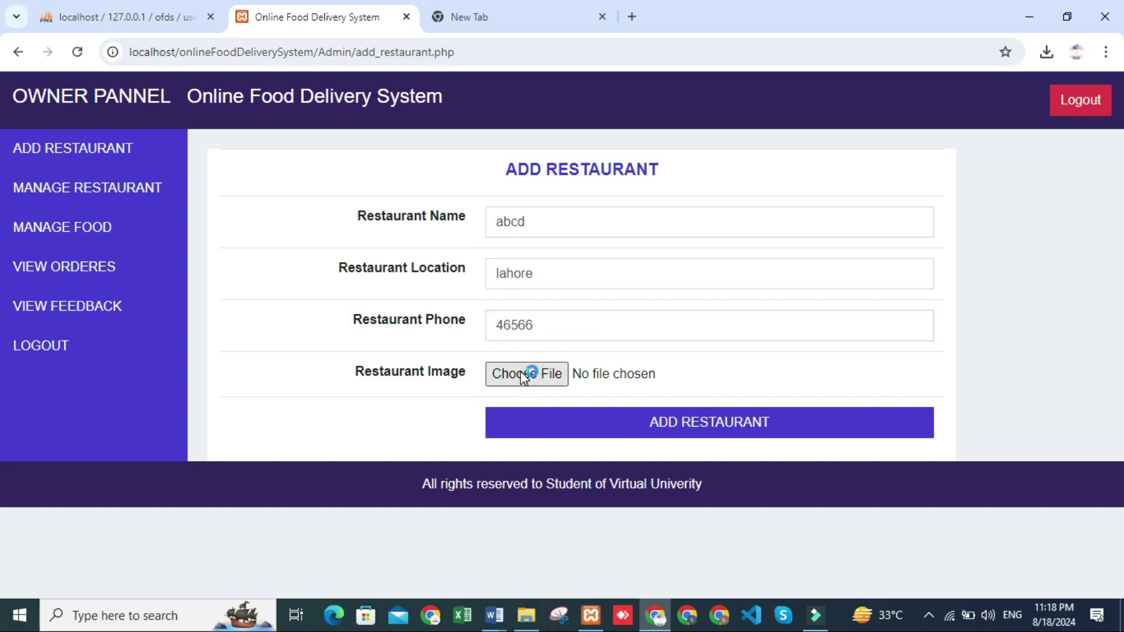
pyautogui.click(524, 375)
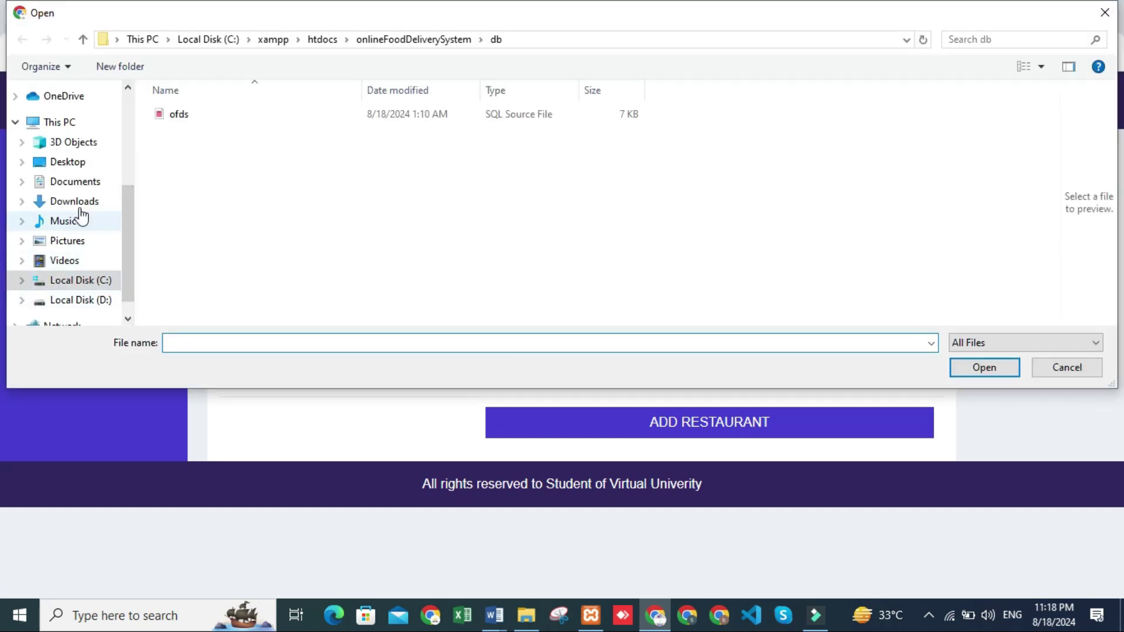
pyautogui.click(82, 163)
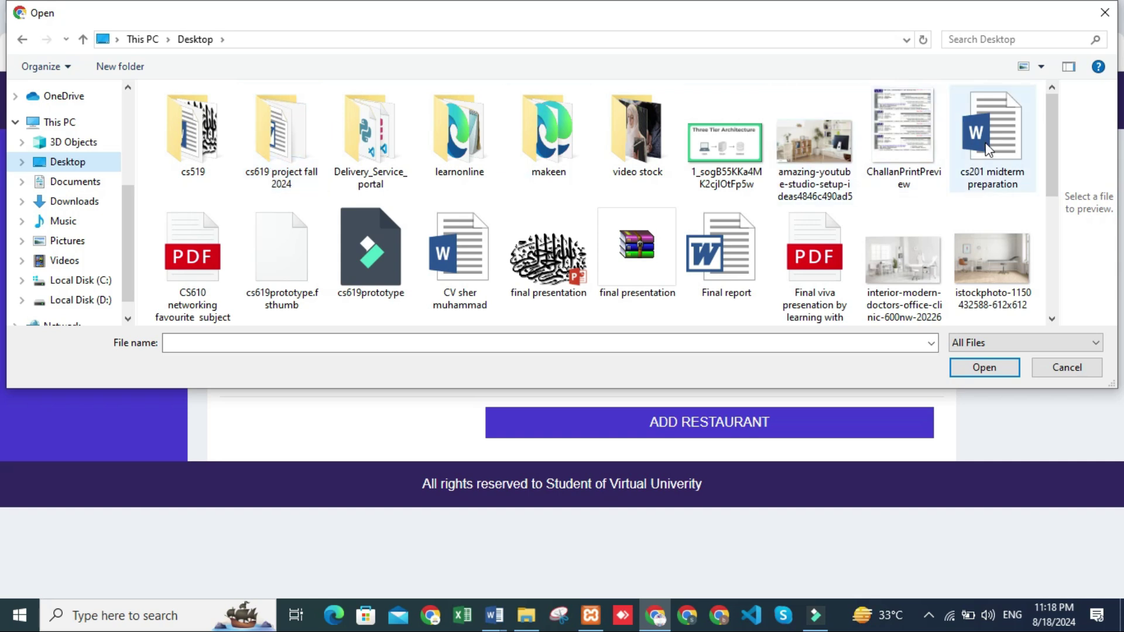
pyautogui.click(969, 171)
pyautogui.click(960, 369)
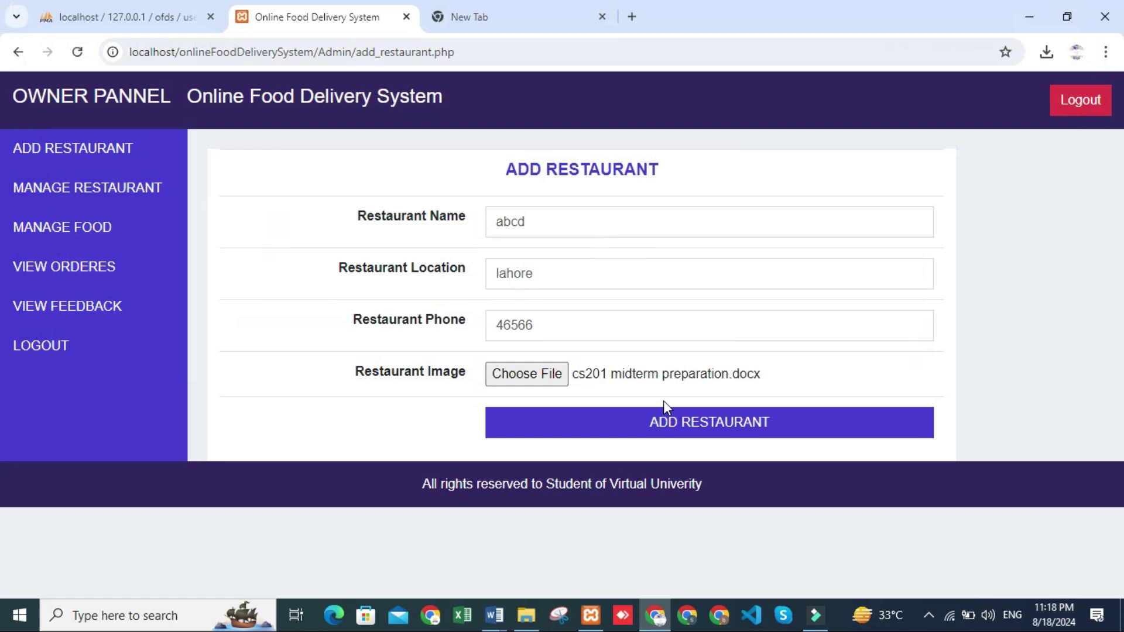
# Save restaurant abcd, delete Mian Nasir Jee Murgh Channy, and start replacing abcd's location lahore
pyautogui.click(736, 421)
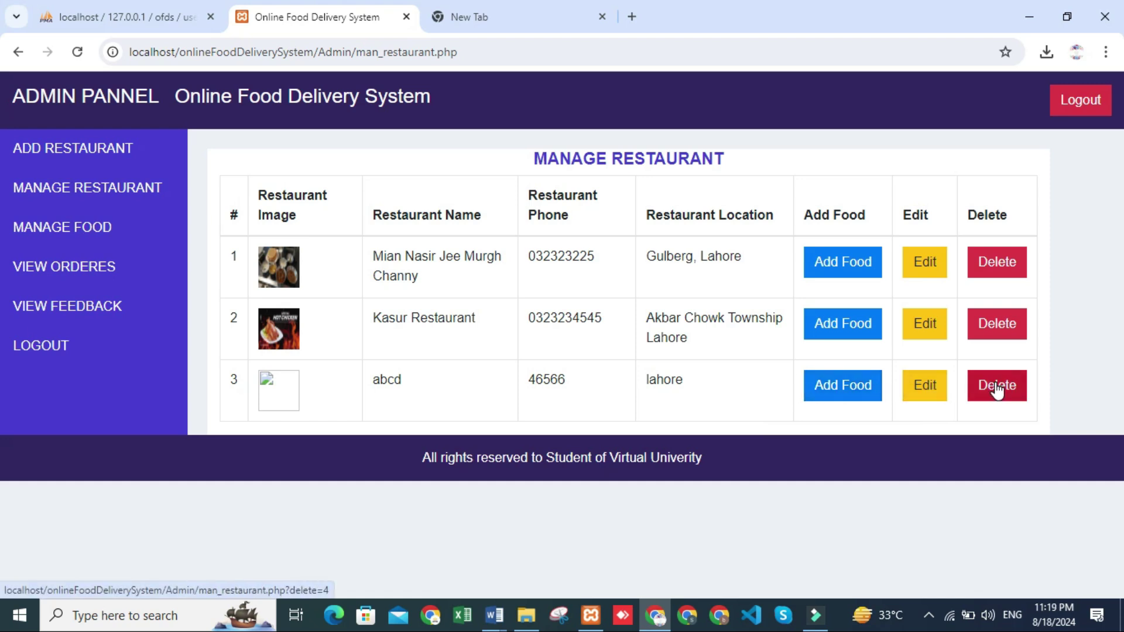
pyautogui.click(990, 264)
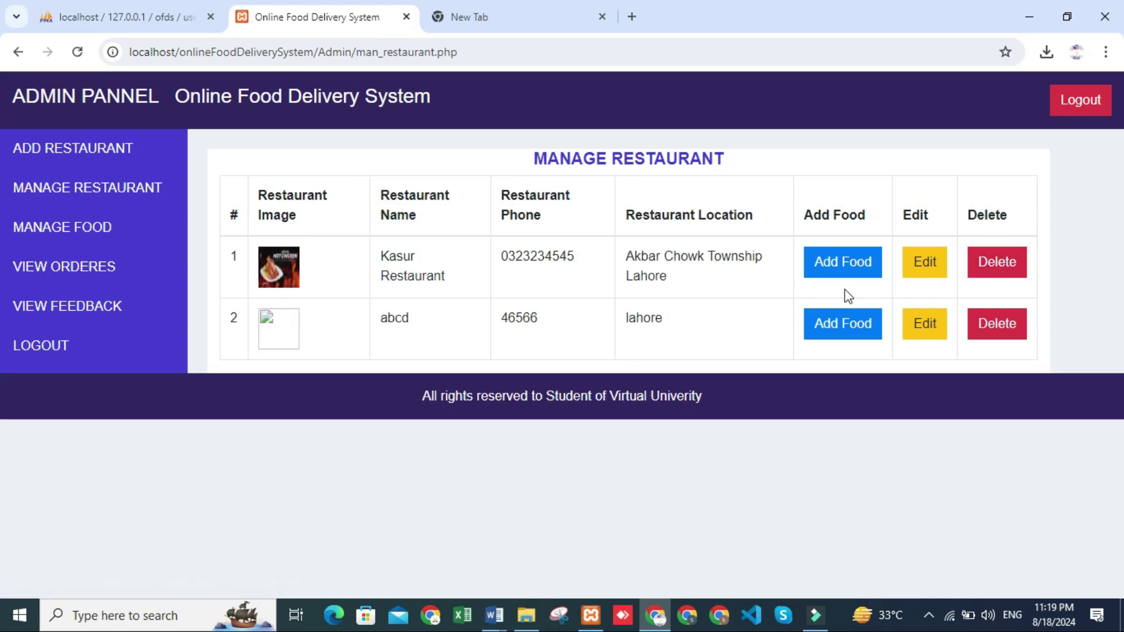
pyautogui.click(928, 326)
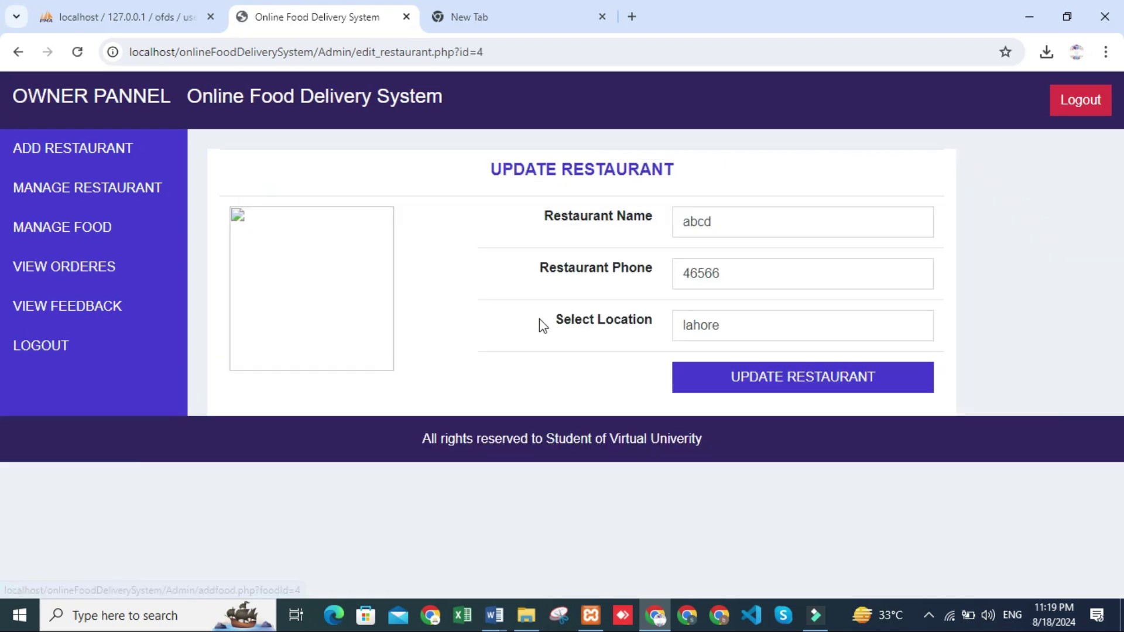
pyautogui.click(729, 325)
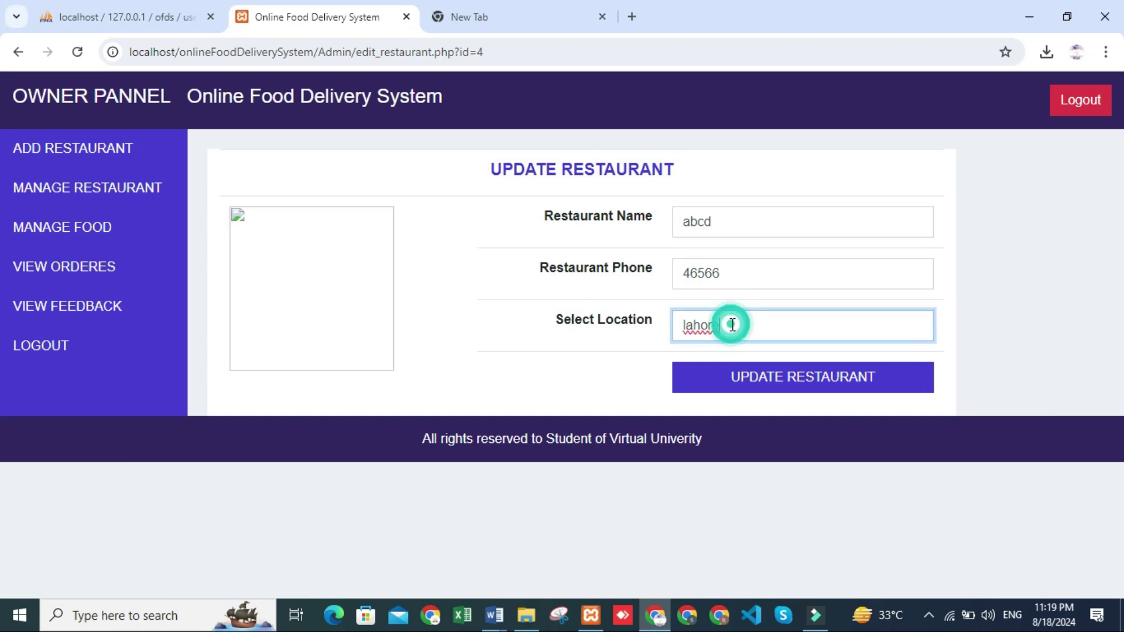
pyautogui.press('BackSpace')
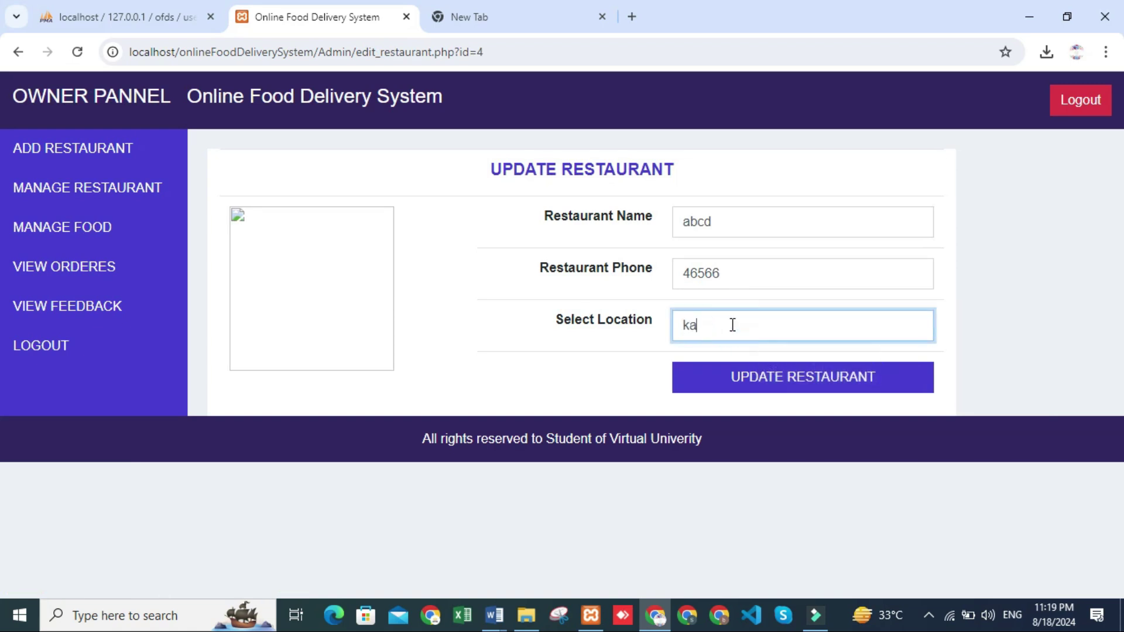
# Save abcd's new location kasur and go to the food item list
pyautogui.click(793, 388)
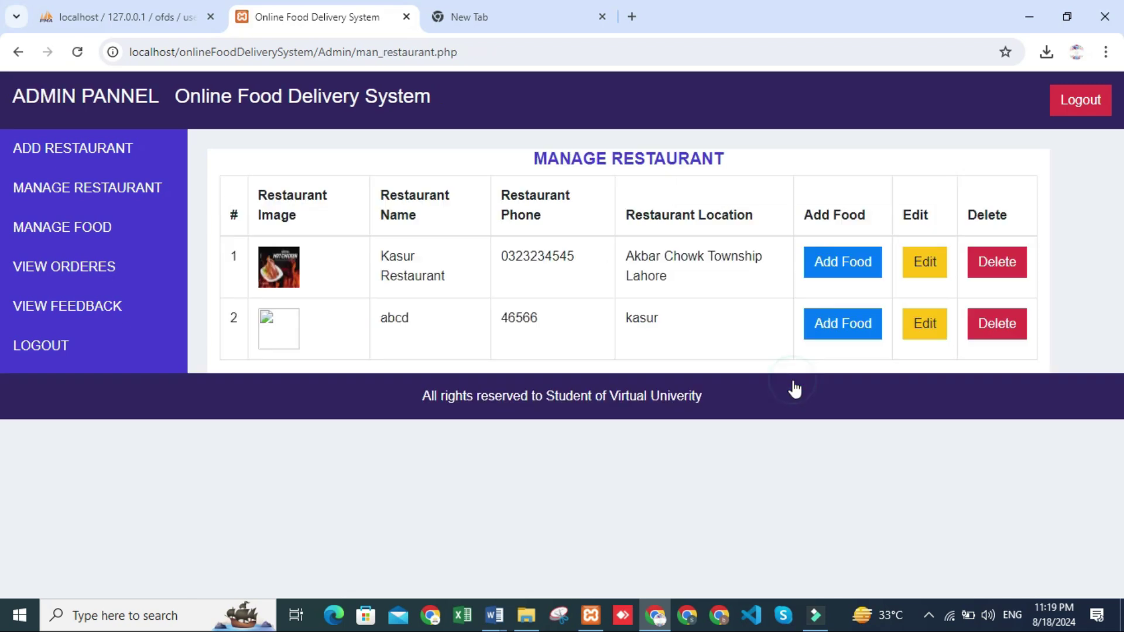
pyautogui.click(843, 335)
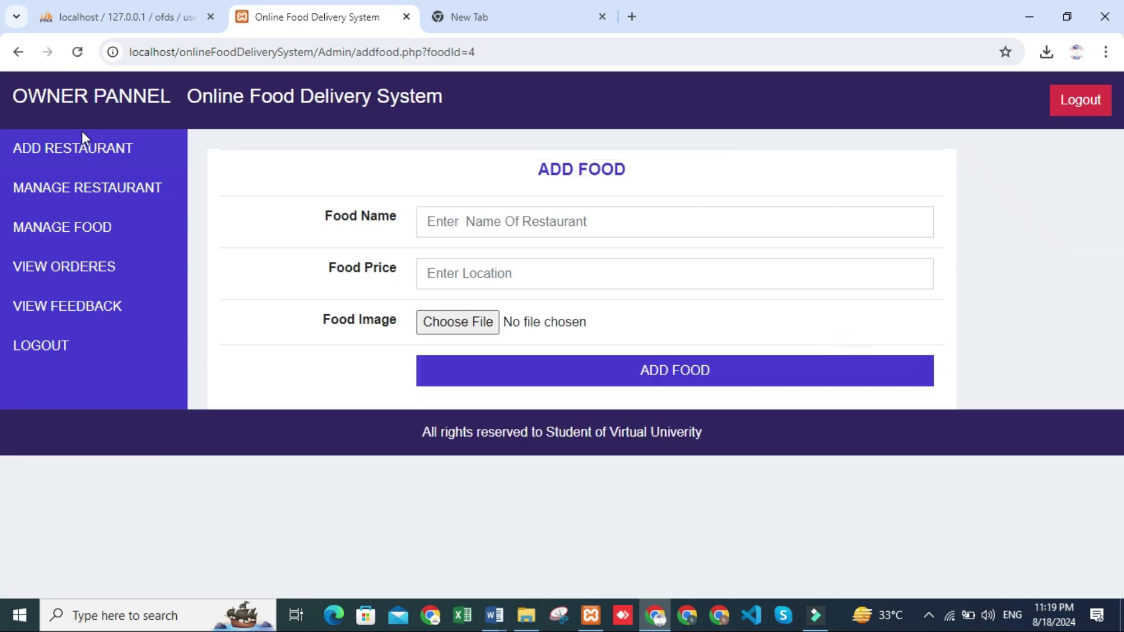
pyautogui.click(76, 193)
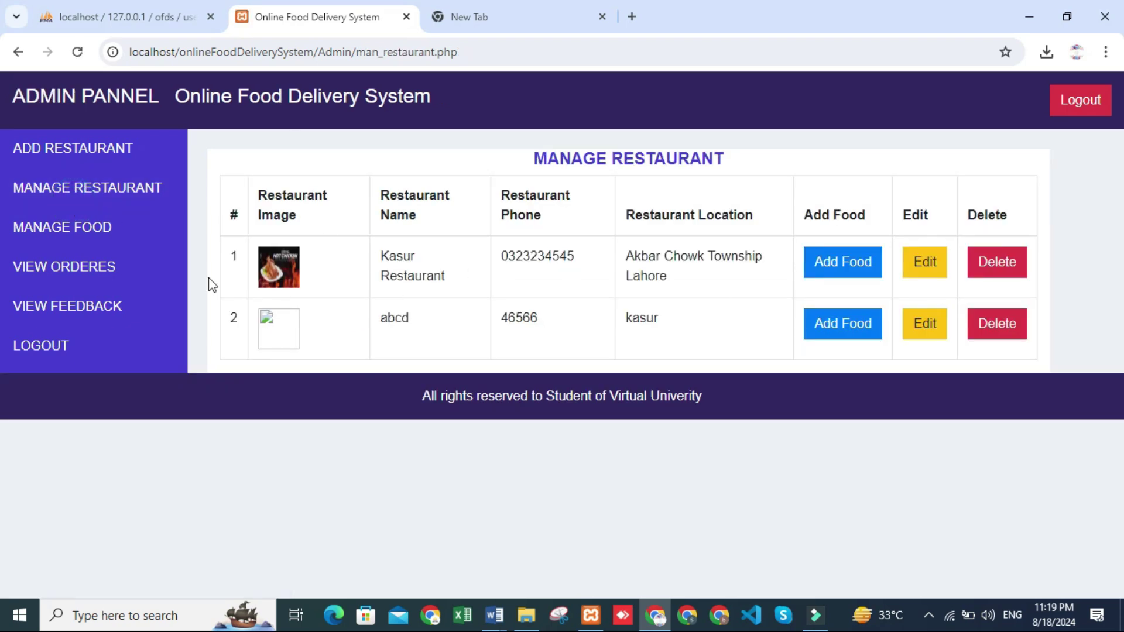
pyautogui.click(42, 231)
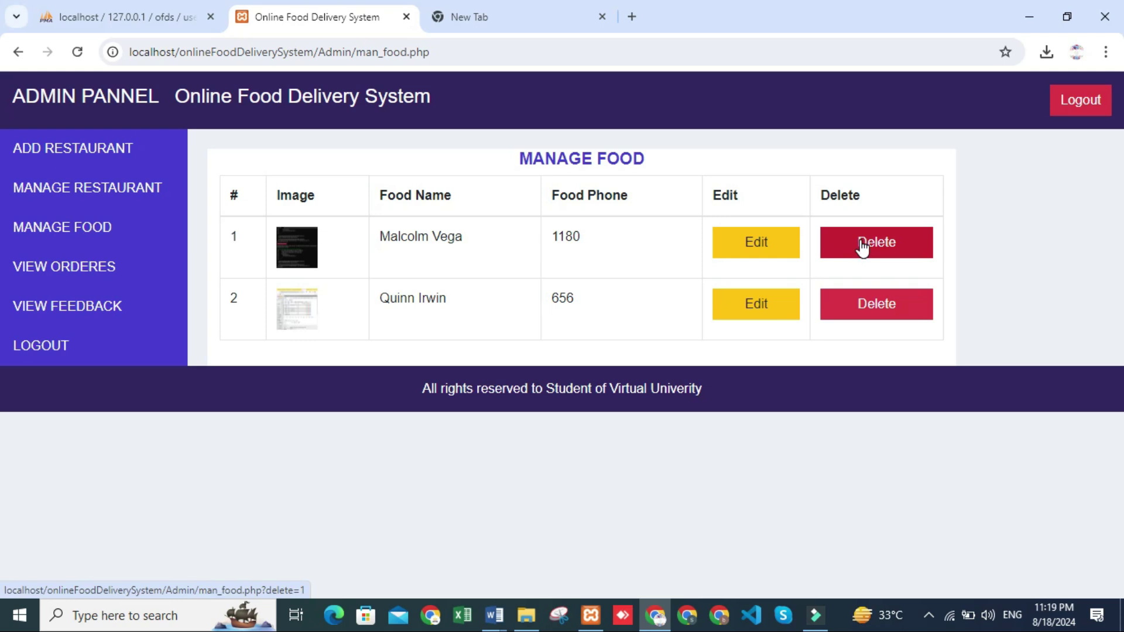
# Delete the second food item and change the remaining item's price from 1180 to 1344
pyautogui.click(856, 314)
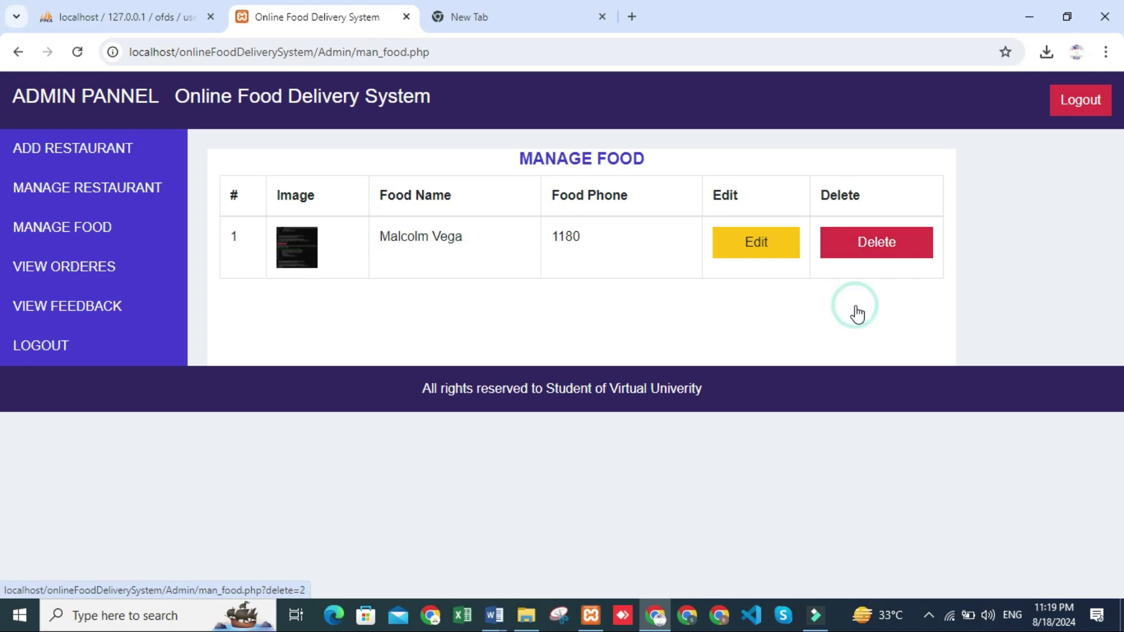
pyautogui.click(749, 254)
pyautogui.click(519, 274)
pyautogui.press('BackSpace')
pyautogui.press('BackSpace')
pyautogui.write('44')
pyautogui.click(615, 370)
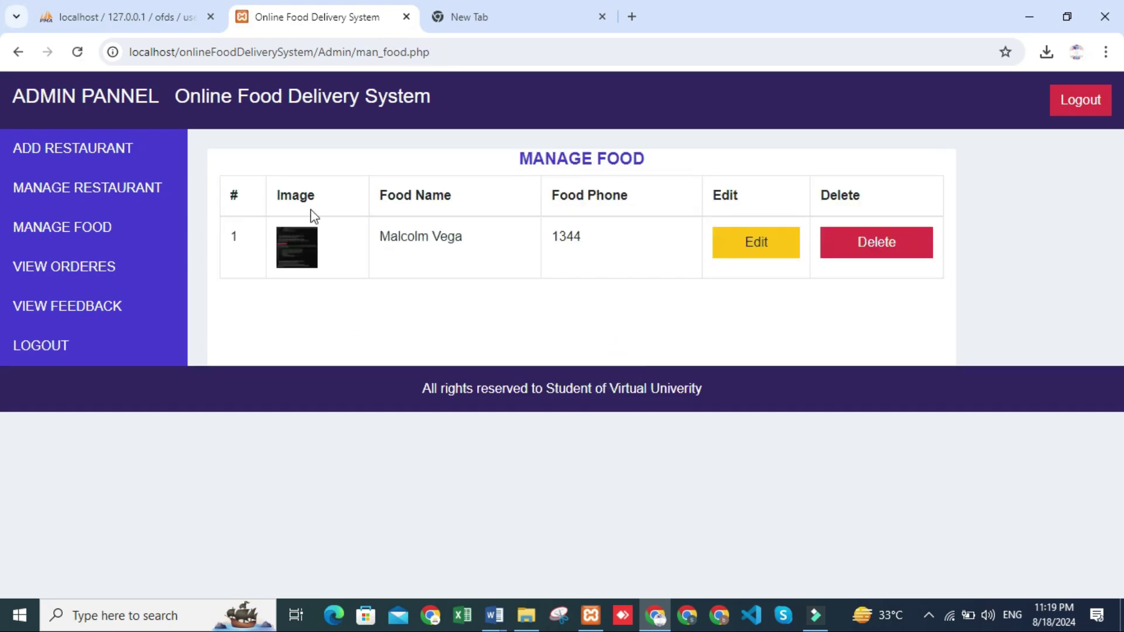
# Review the orders list and the customers' feedback
pyautogui.click(70, 270)
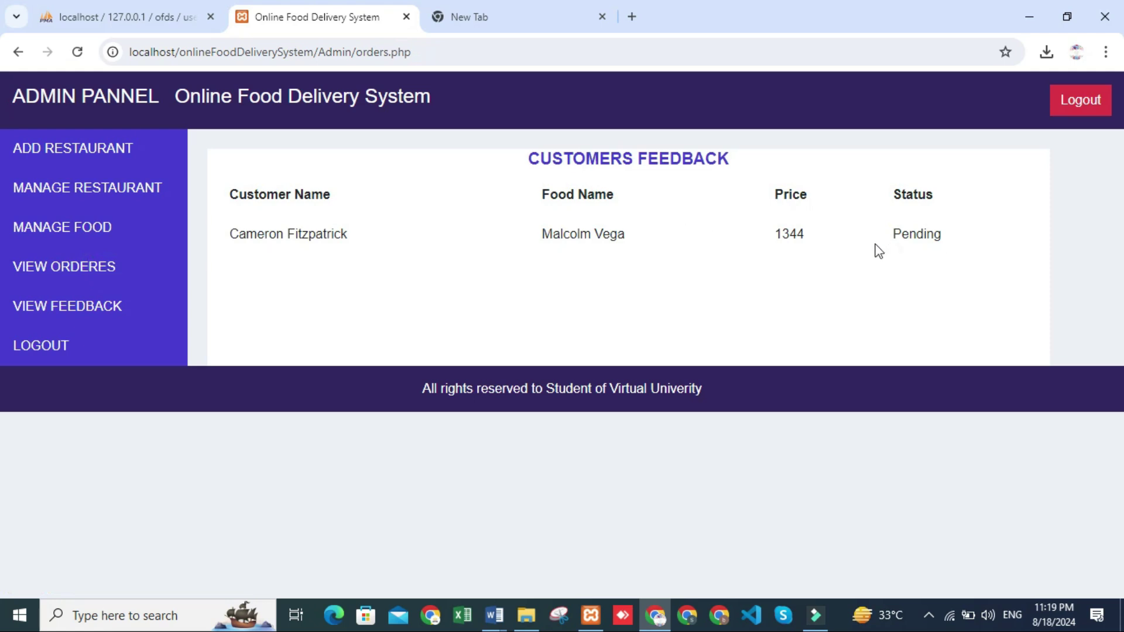
pyautogui.click(63, 314)
pyautogui.scroll(-3, 622, 263)
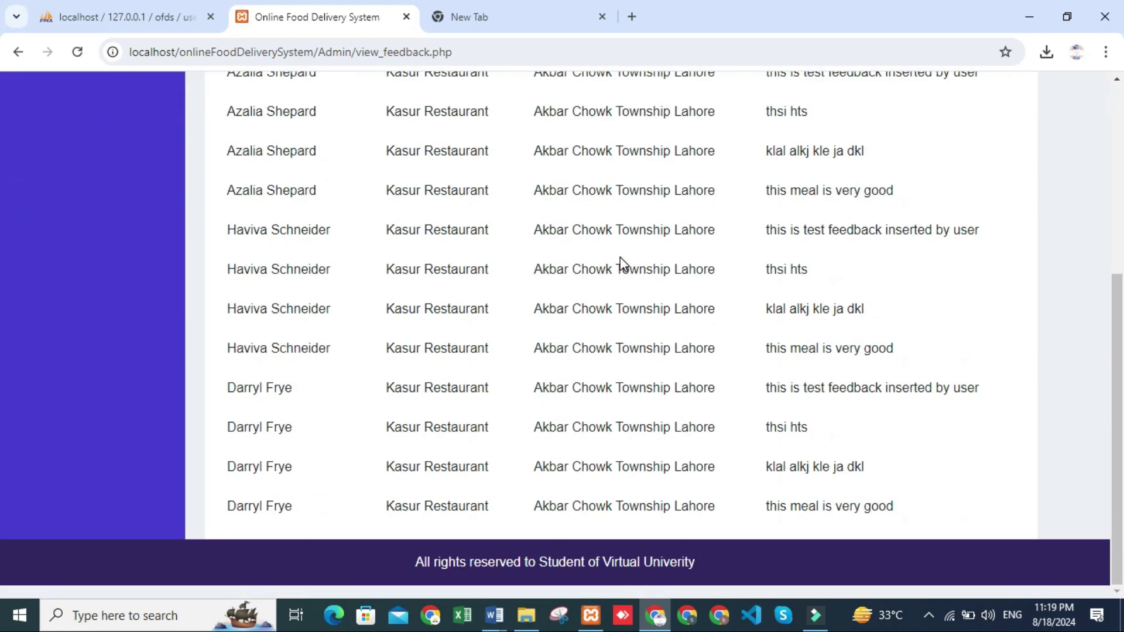
pyautogui.scroll(5, 465, 414)
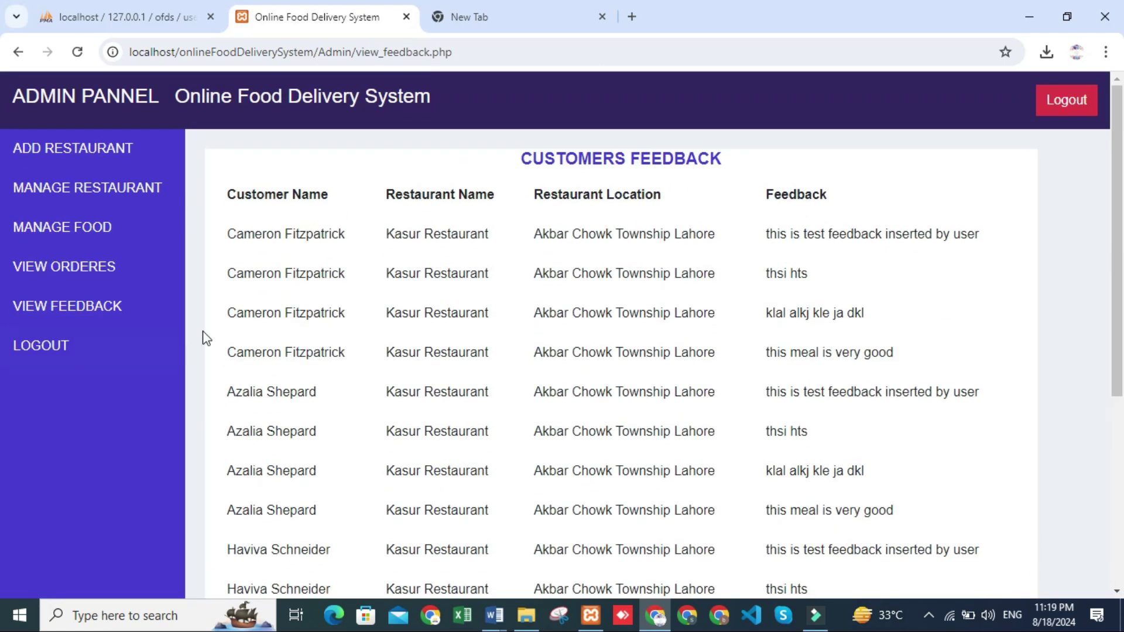
# Log out of the admin panel and start a customer registration with saved full name and username
pyautogui.click(50, 348)
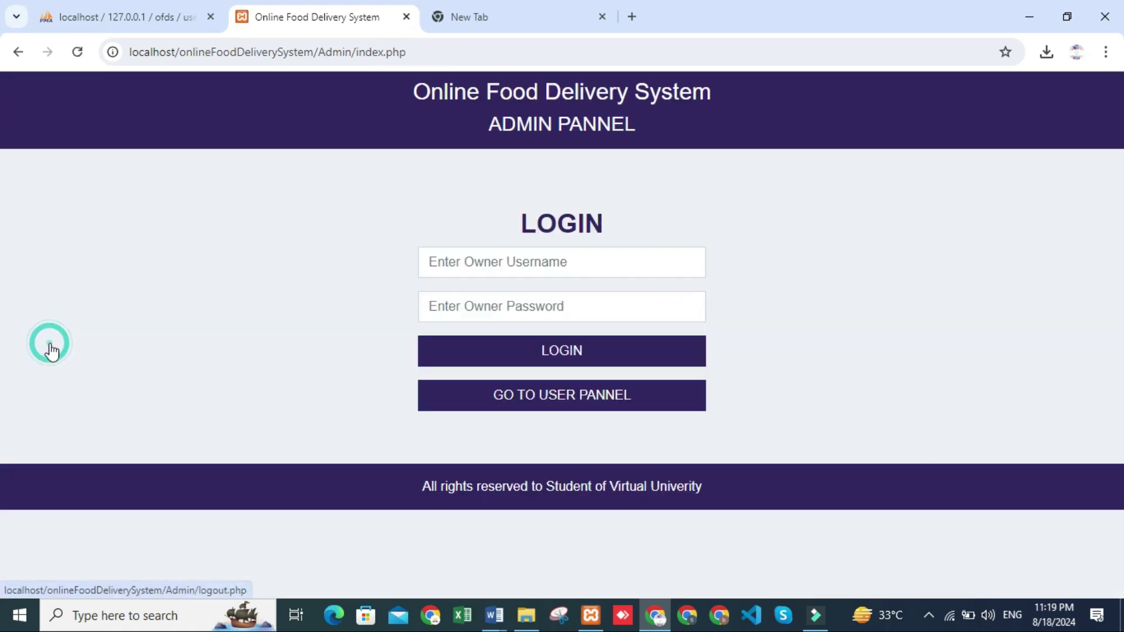
pyautogui.click(563, 395)
pyautogui.click(1044, 95)
pyautogui.click(563, 222)
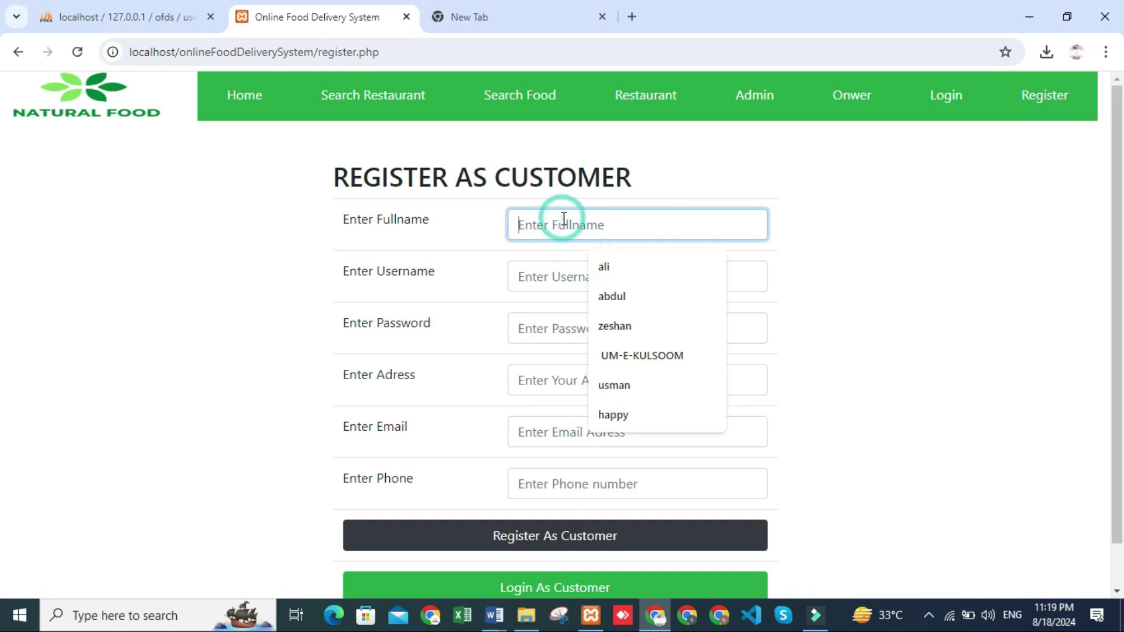
pyautogui.click(606, 268)
pyautogui.click(552, 276)
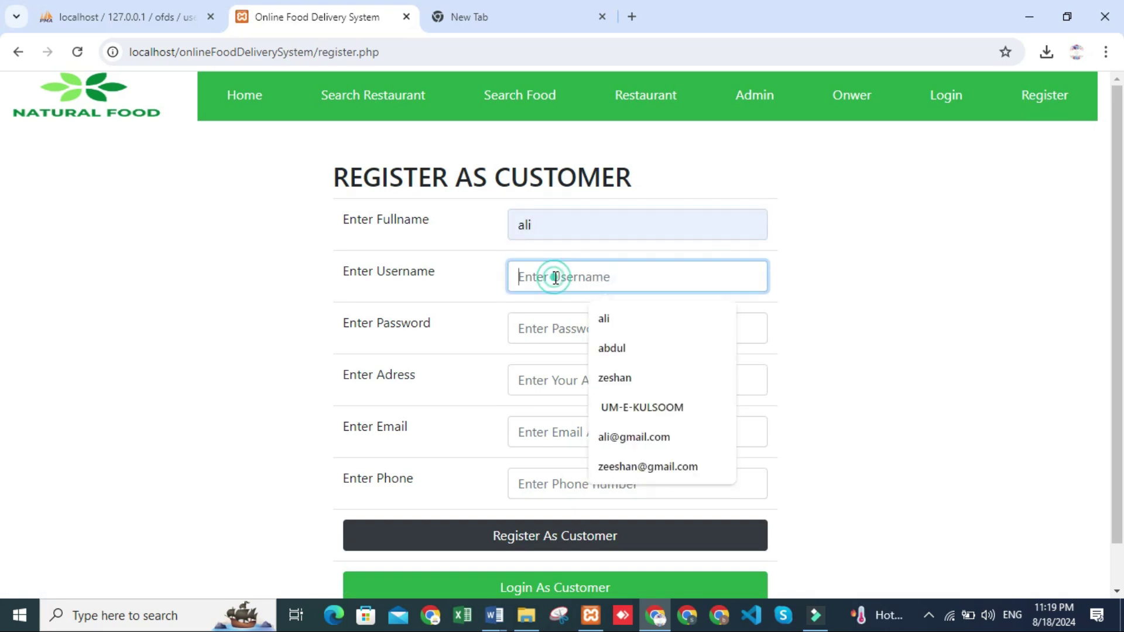
pyautogui.click(607, 320)
pyautogui.scroll(-1, 603, 316)
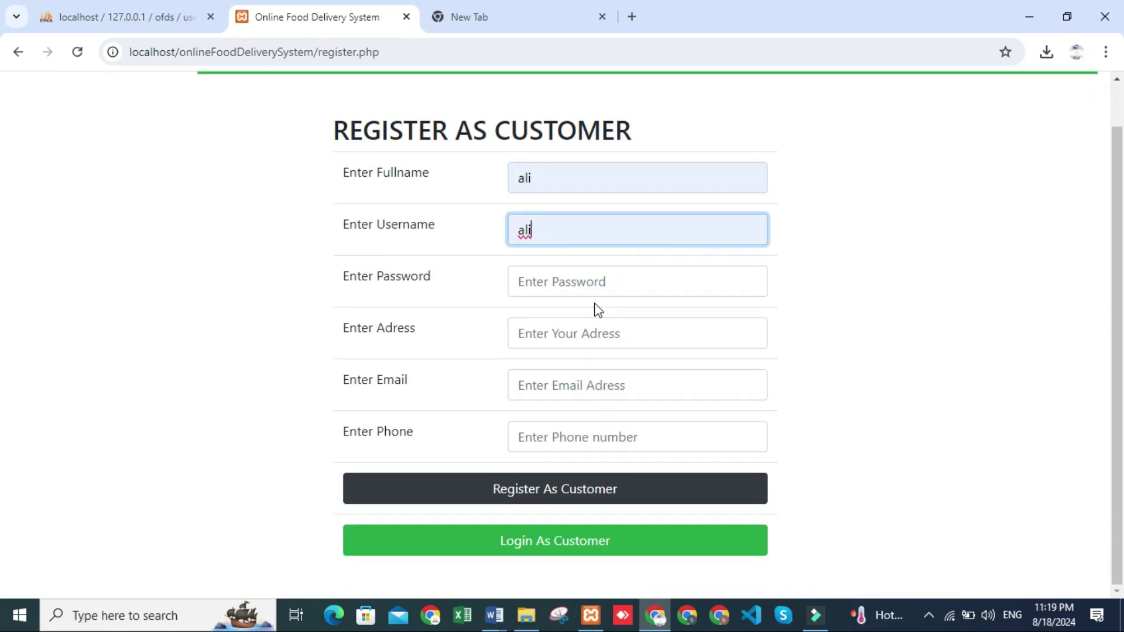
# Complete registration with a password, address, saved e-mail and phone number, then begin logging in
pyautogui.click(577, 289)
pyautogui.write('12')
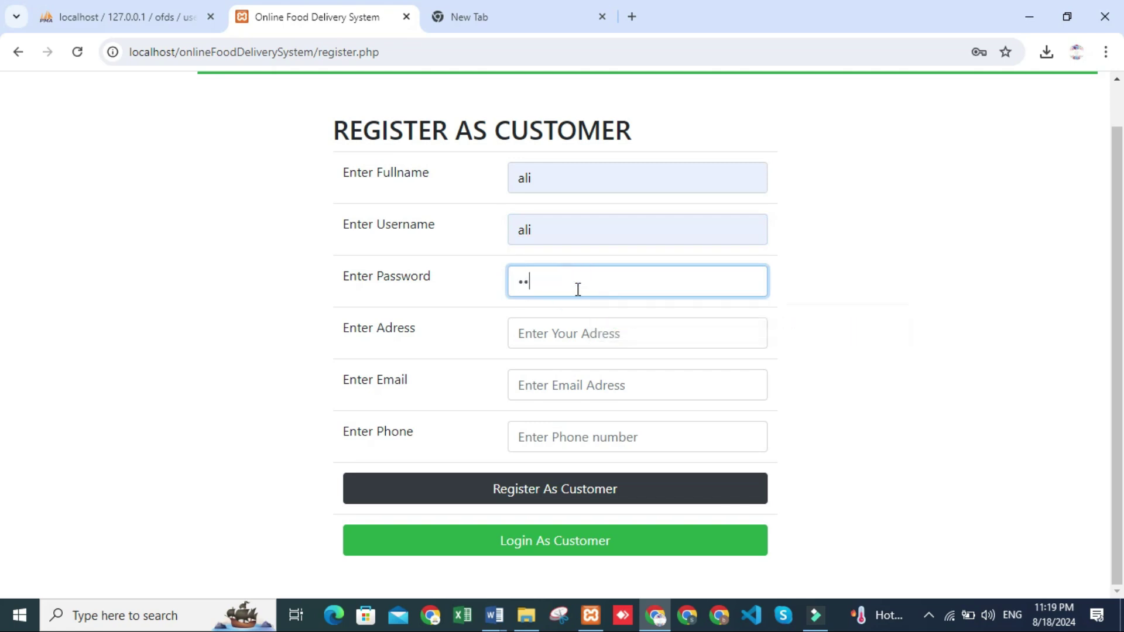
pyautogui.click(568, 328)
pyautogui.write('tyjhgjhj')
pyautogui.click(570, 385)
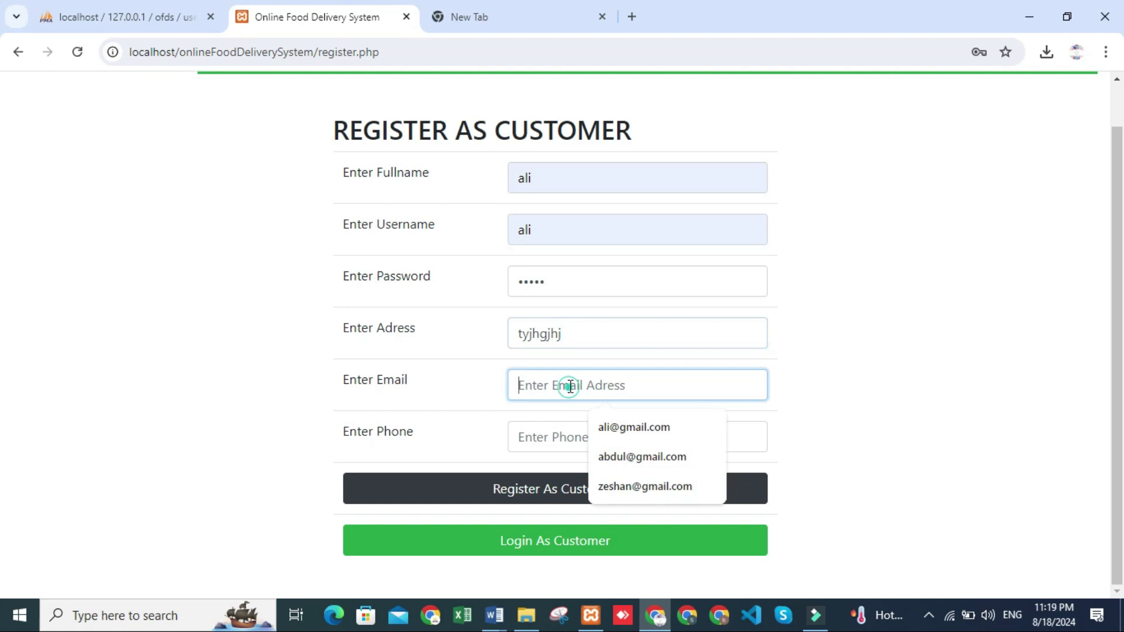
pyautogui.click(637, 431)
pyautogui.click(534, 433)
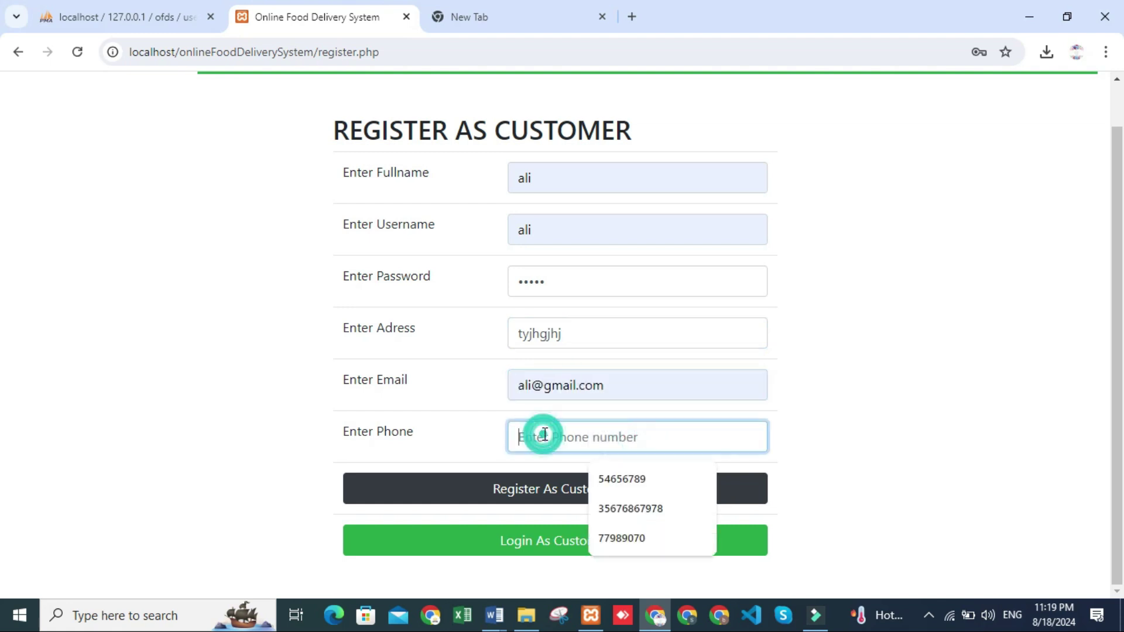
pyautogui.click(616, 478)
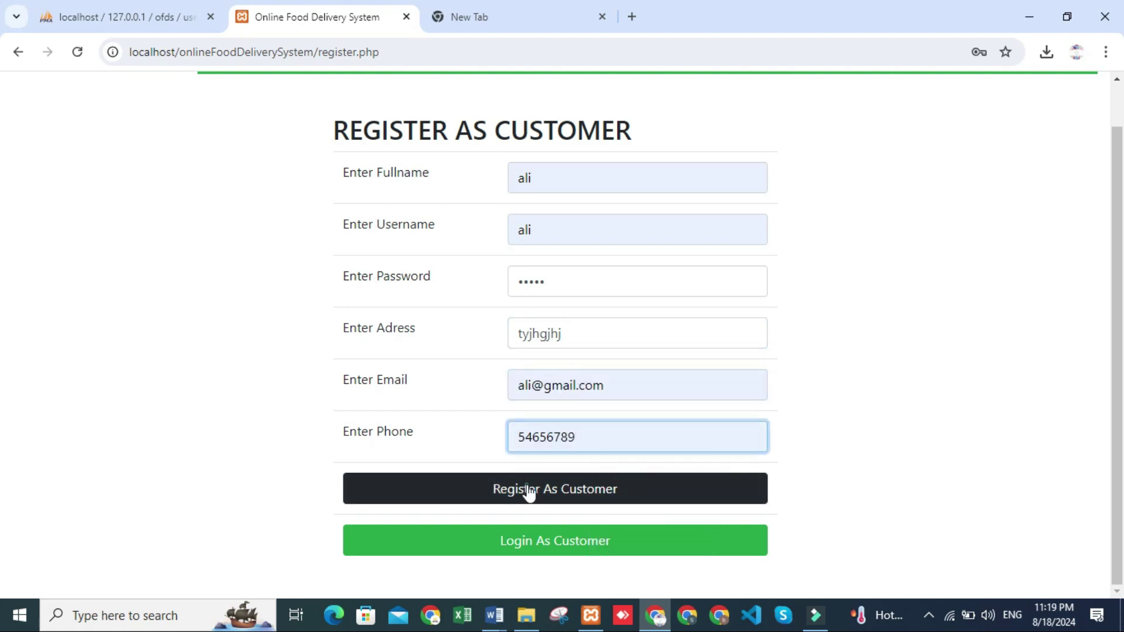
pyautogui.click(529, 493)
pyautogui.click(540, 227)
# Log in as the newly registered customer and dismiss the password breach warning
pyautogui.click(625, 268)
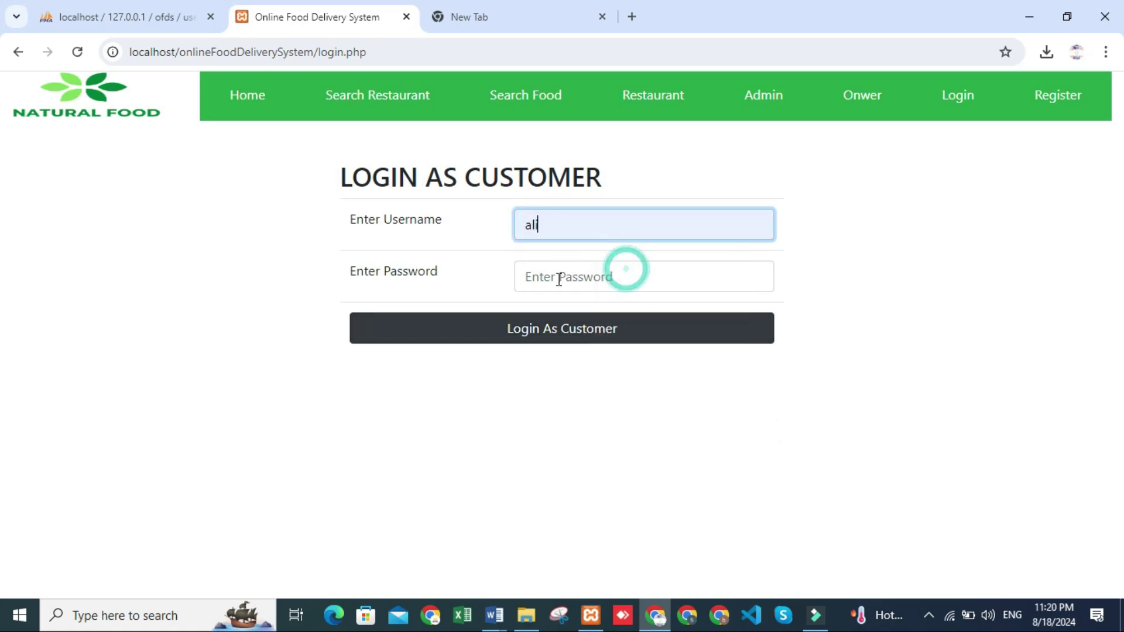
pyautogui.click(557, 276)
pyautogui.write('123')
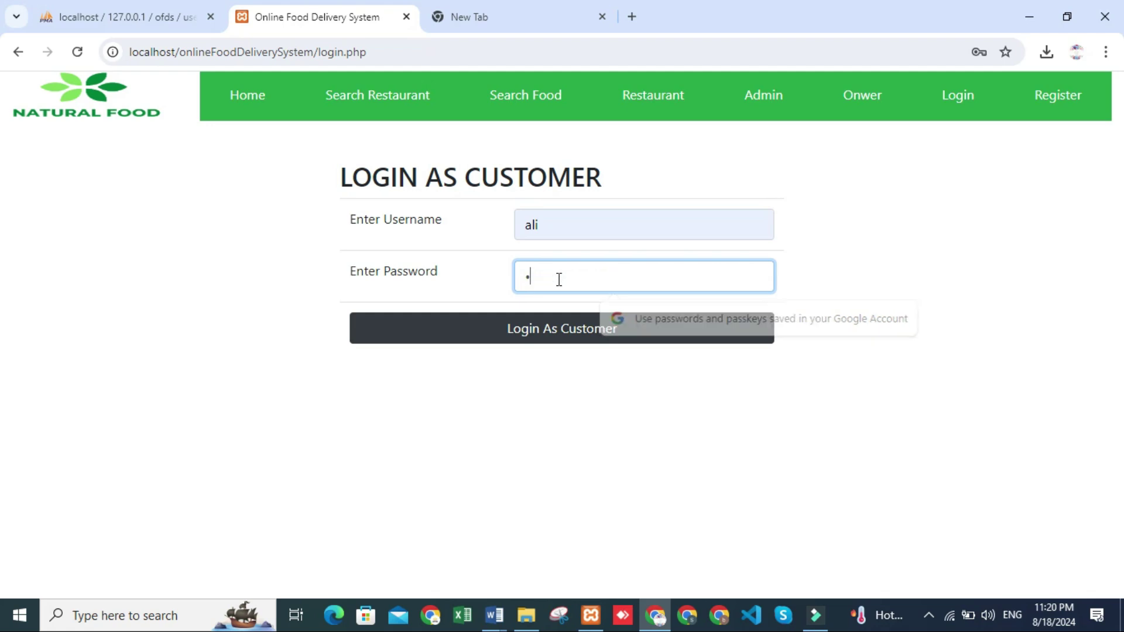
pyautogui.click(568, 329)
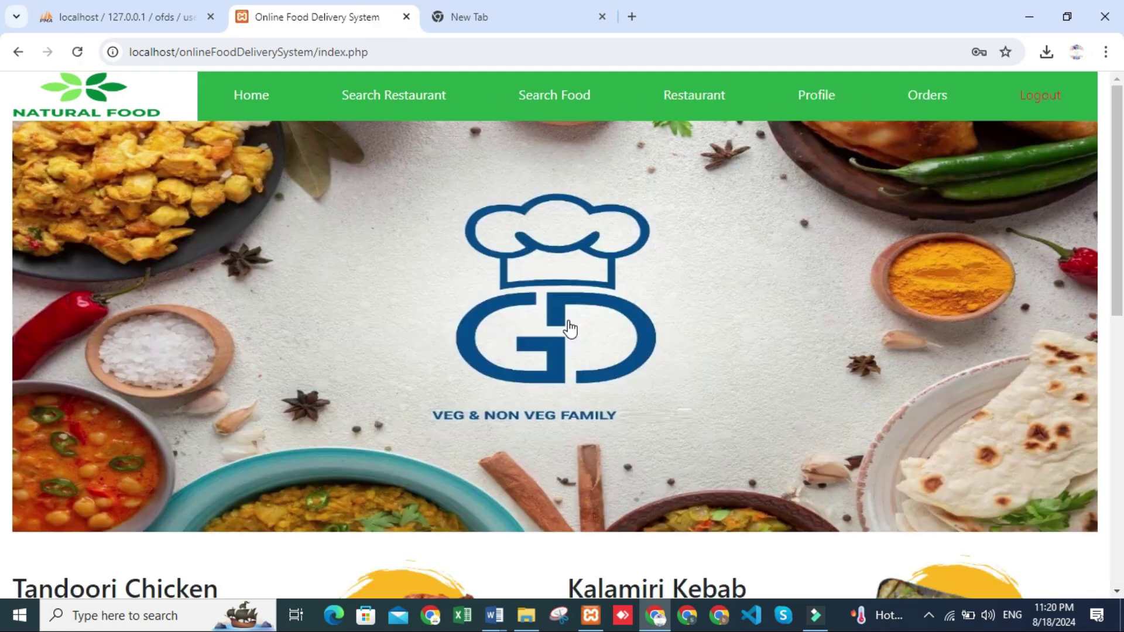
pyautogui.click(706, 284)
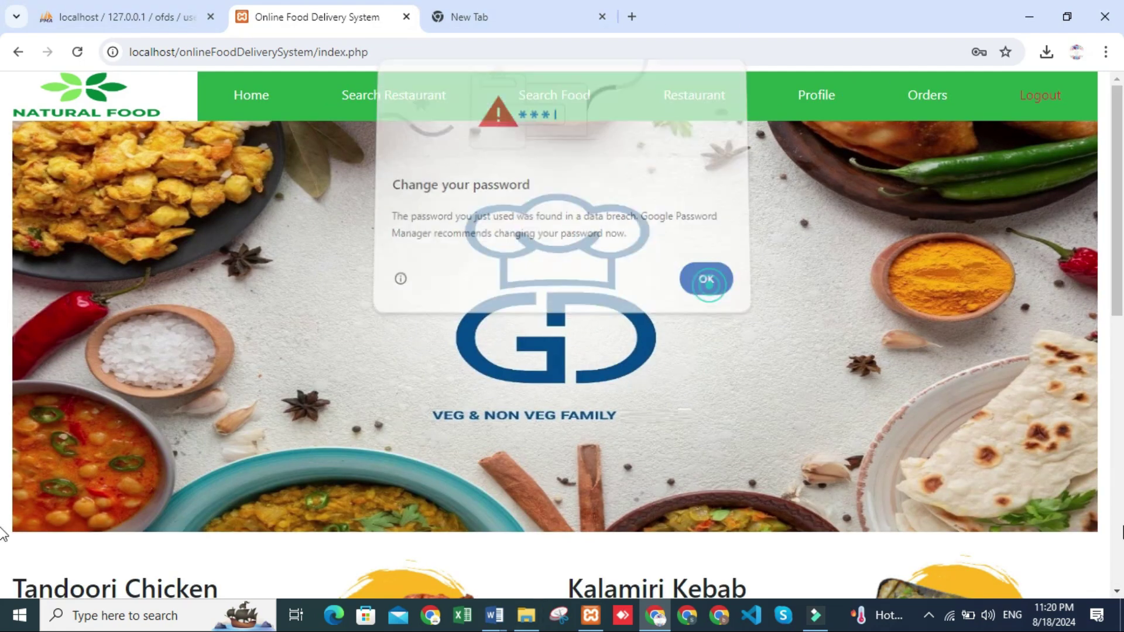
pyautogui.scroll(-8, 707, 346)
pyautogui.scroll(10, 711, 345)
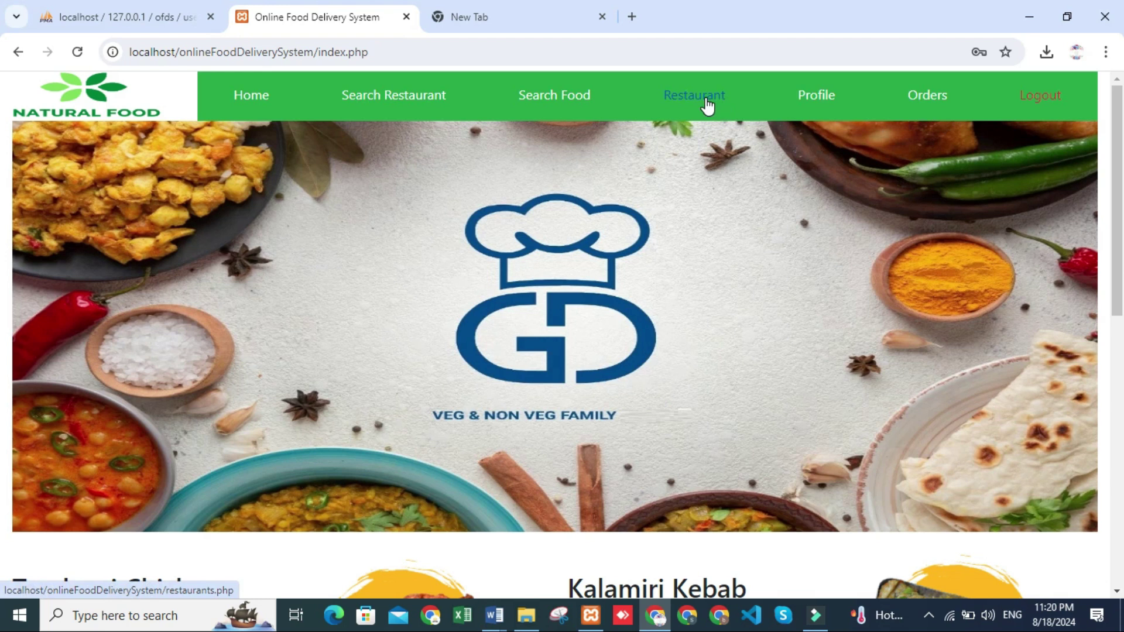
# On the profile page, clear the address, update the customer, then delete the profile
pyautogui.click(835, 96)
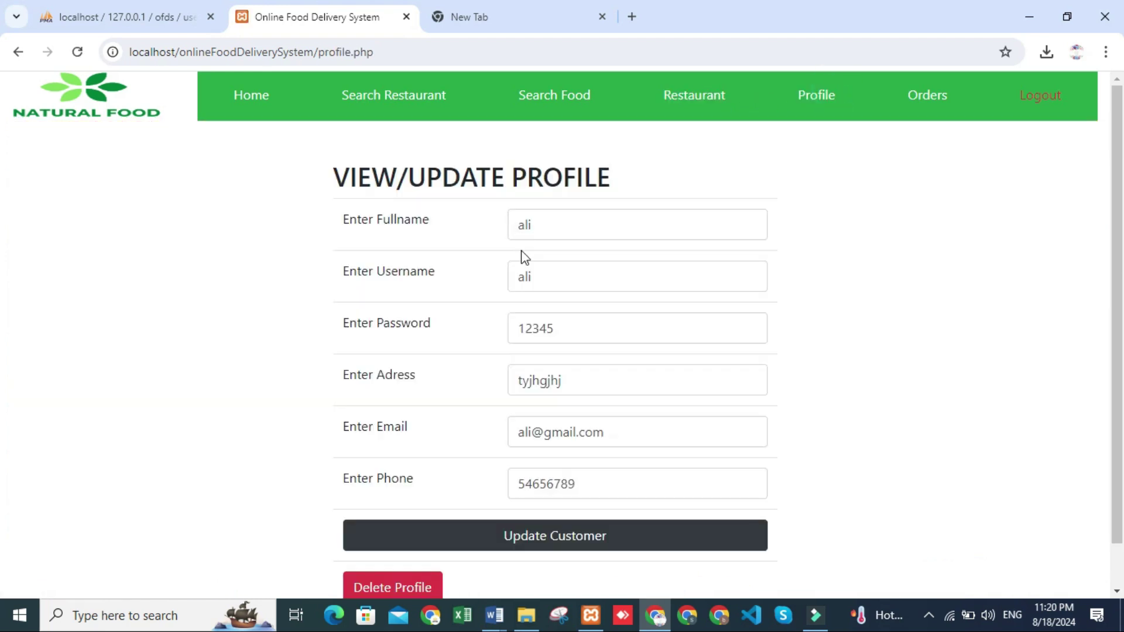
pyautogui.click(598, 370)
pyautogui.press('BackSpace')
pyautogui.press('BackSpace')
pyautogui.press('BackSpace')
pyautogui.press('BackSpace')
pyautogui.press('BackSpace')
pyautogui.press('BackSpace')
pyautogui.press('BackSpace')
pyautogui.press('BackSpace')
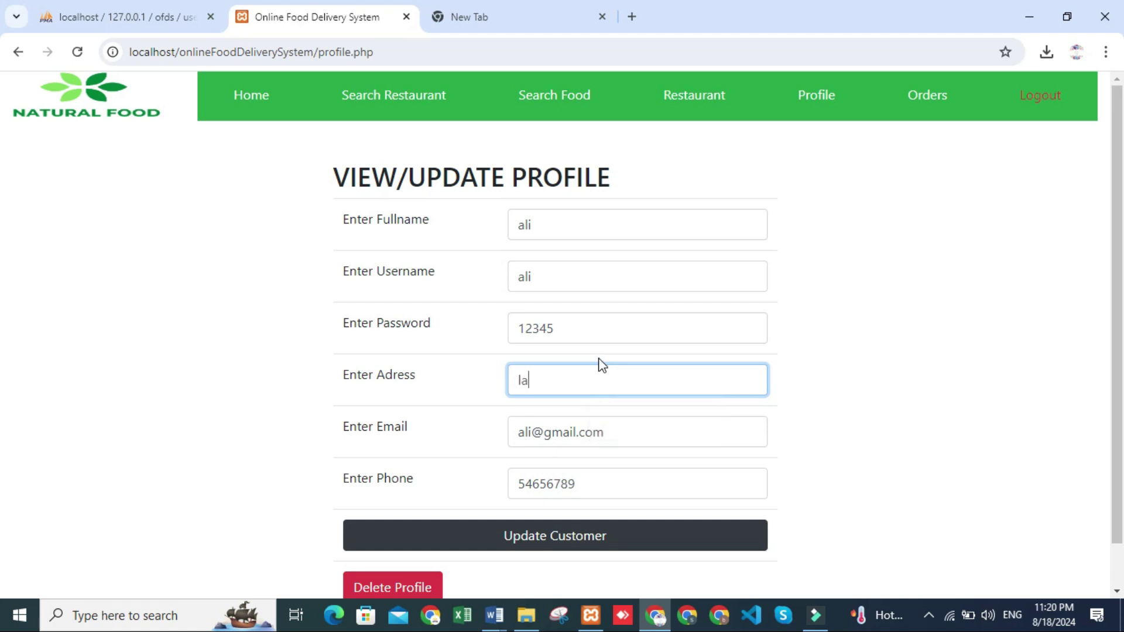
pyautogui.scroll(-1, 603, 365)
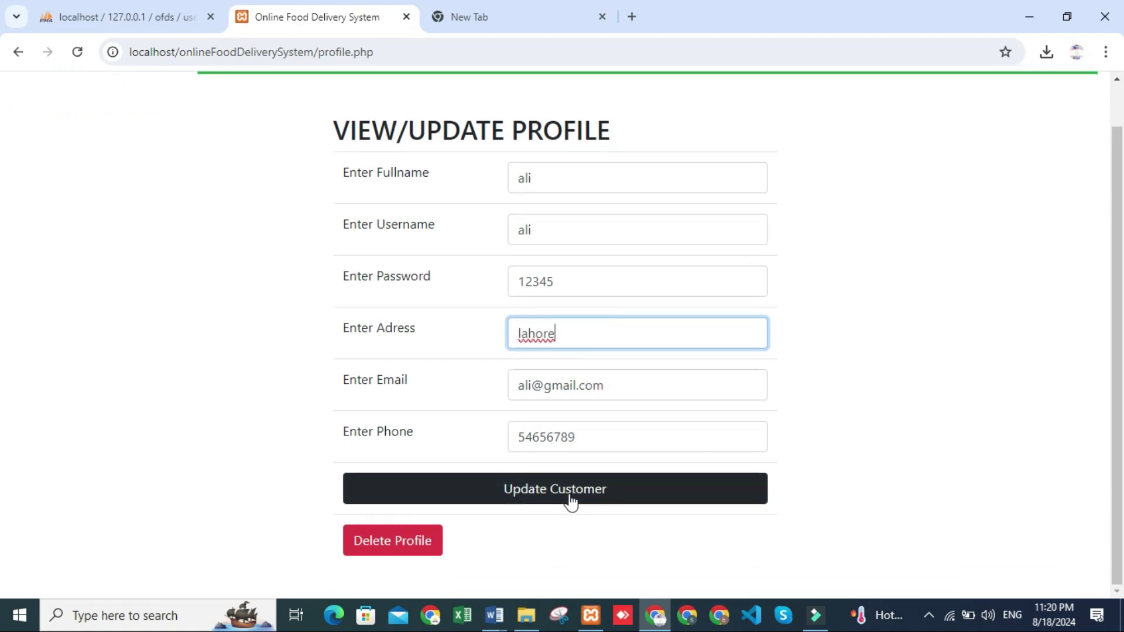
pyautogui.click(567, 541)
pyautogui.scroll(-2, 561, 458)
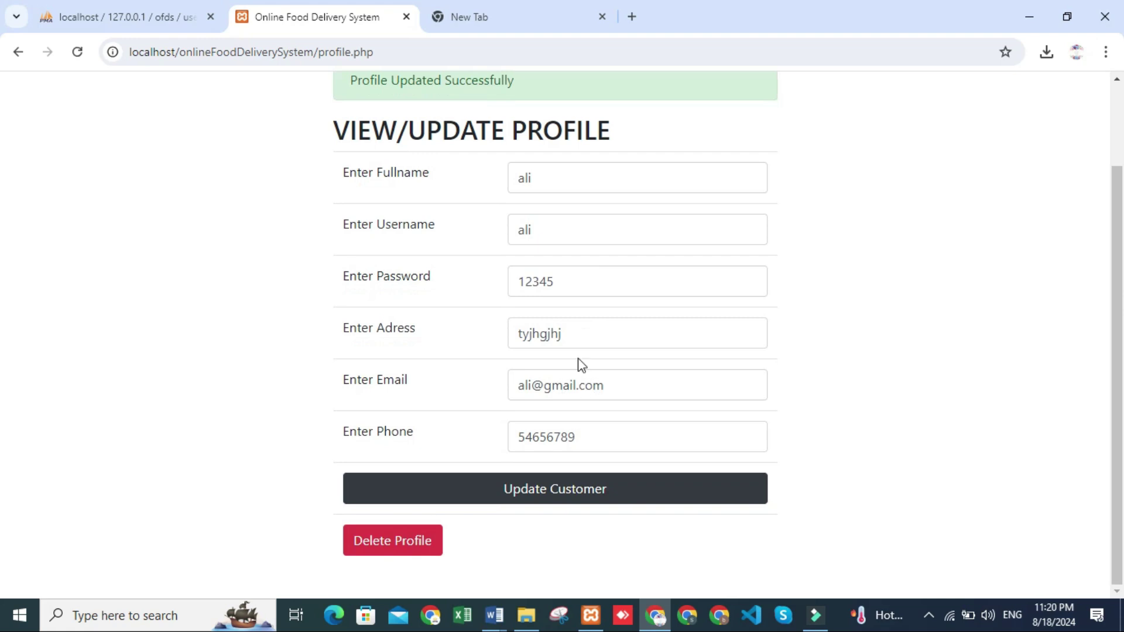
pyautogui.click(386, 541)
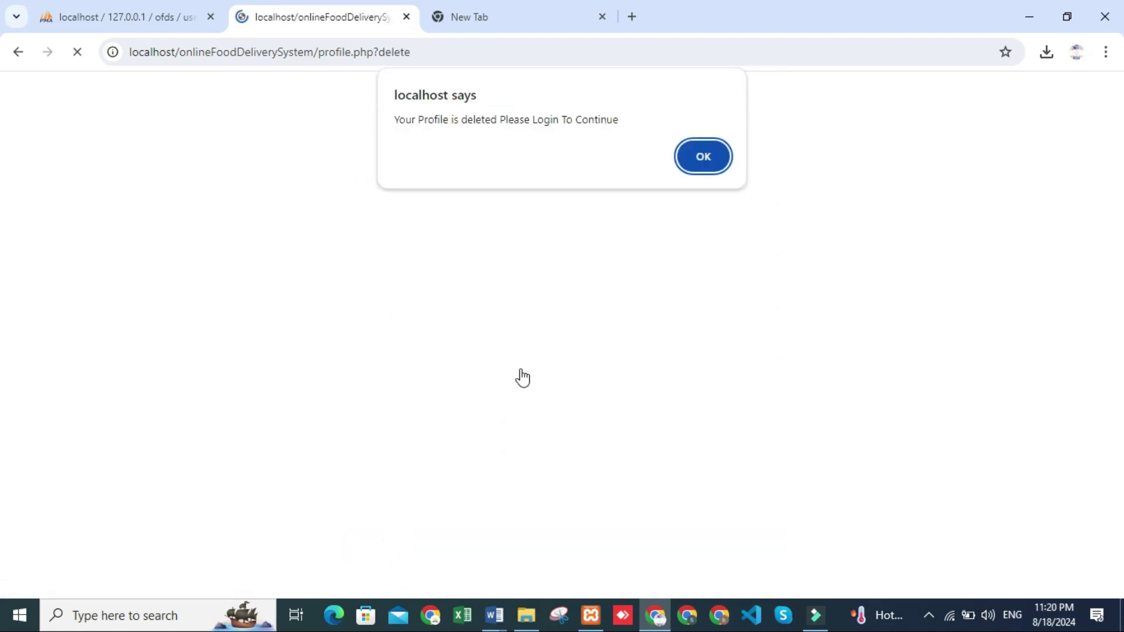
# Acknowledge the deletion notice and, after a detour to the Owner page, open customer login
pyautogui.click(703, 166)
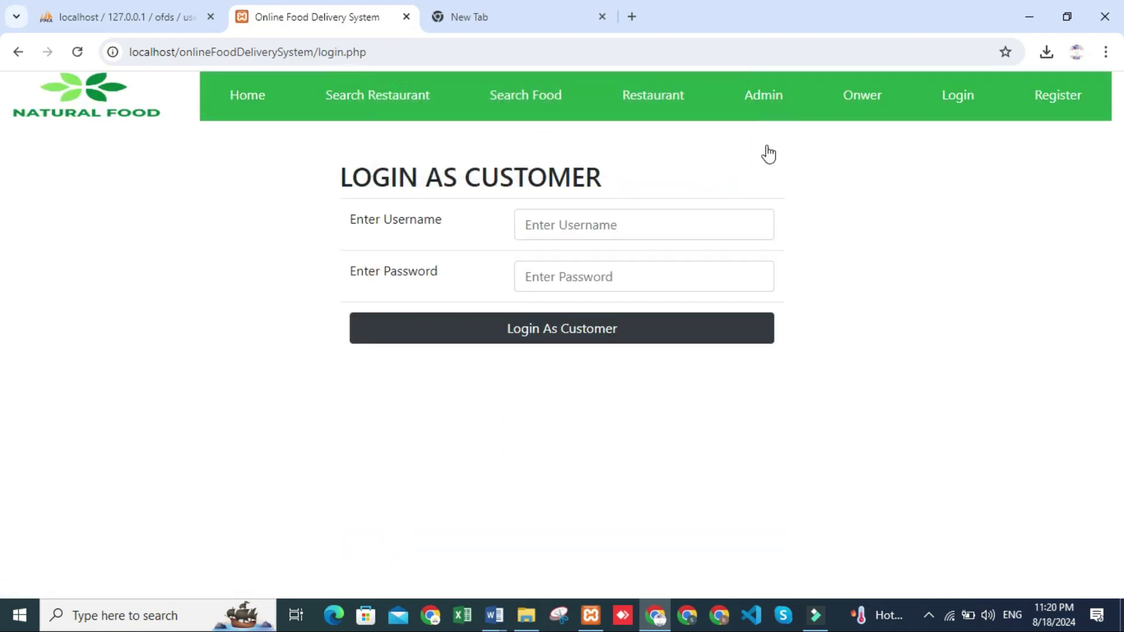
pyautogui.click(887, 102)
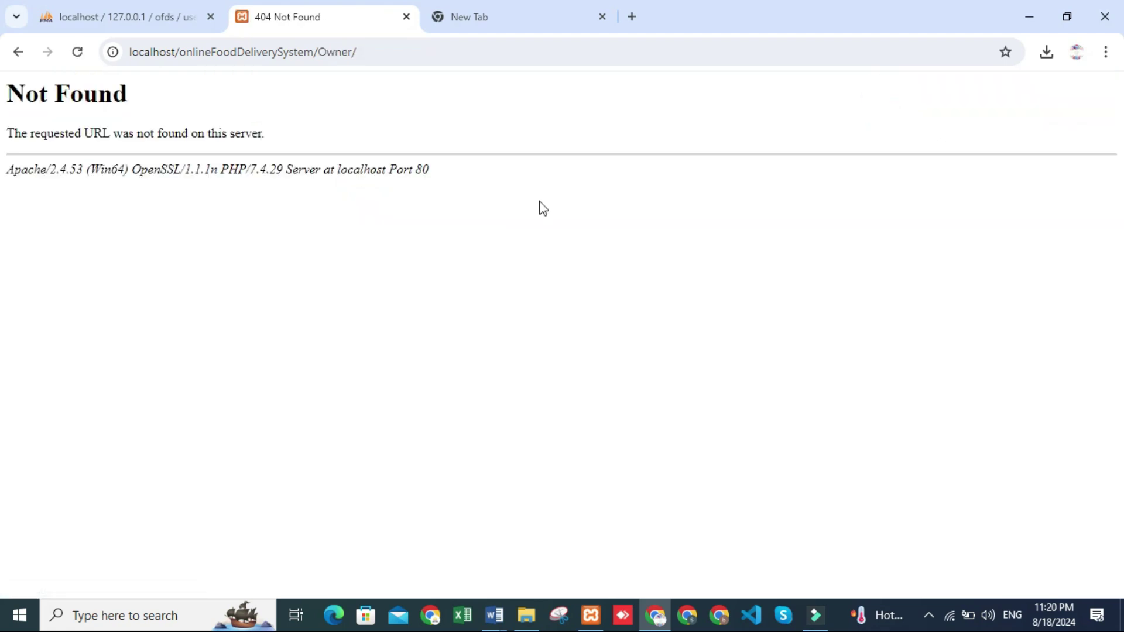
pyautogui.click(24, 50)
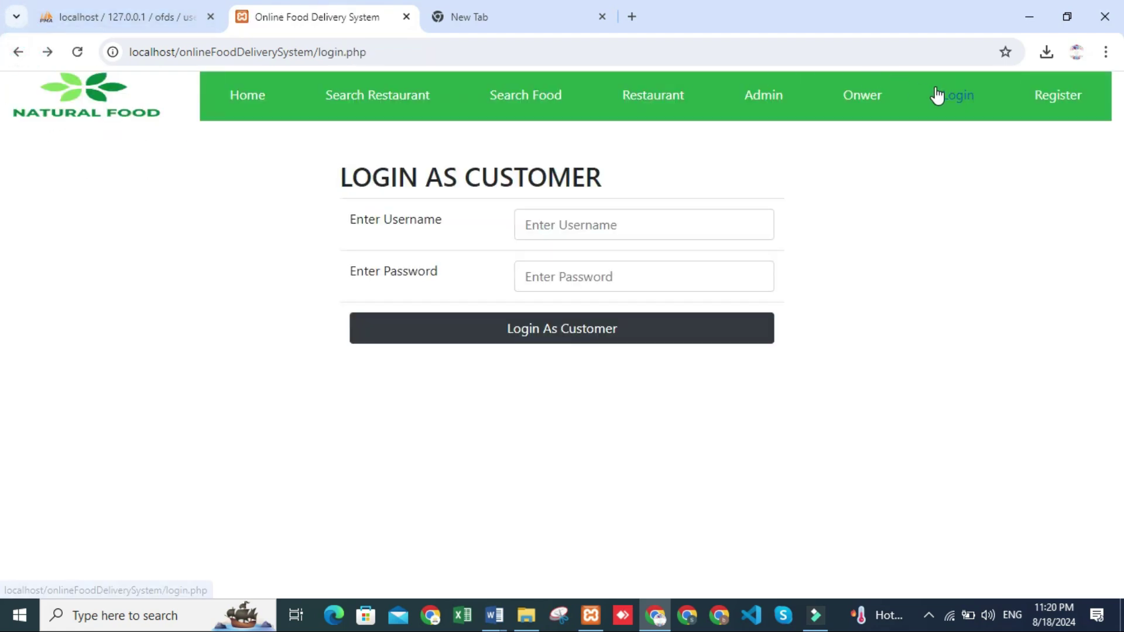
pyautogui.click(962, 102)
# Retry logging in with the deleted customer's credentials and dismiss the Invalid Username or Password alert
pyautogui.click(610, 224)
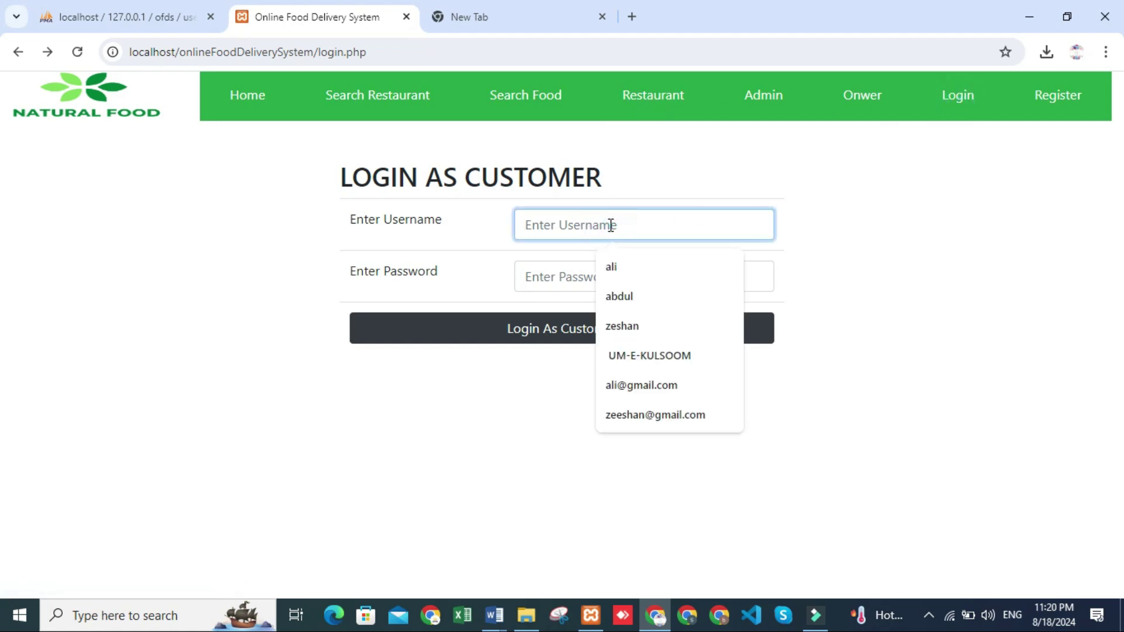
pyautogui.click(621, 265)
pyautogui.click(566, 283)
pyautogui.write('123')
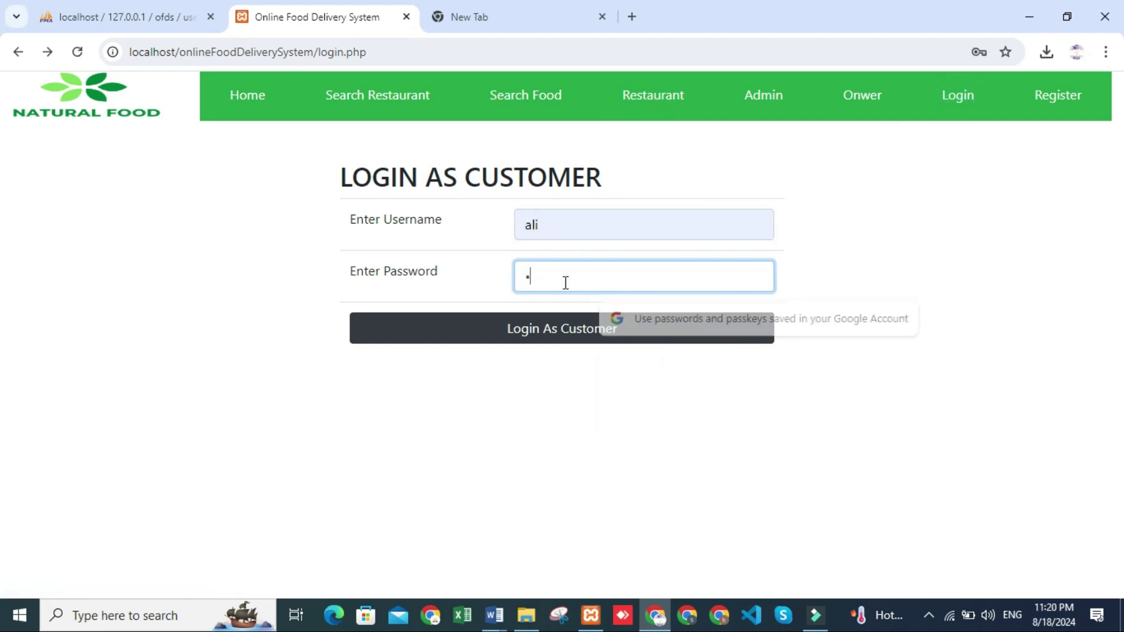
pyautogui.click(556, 329)
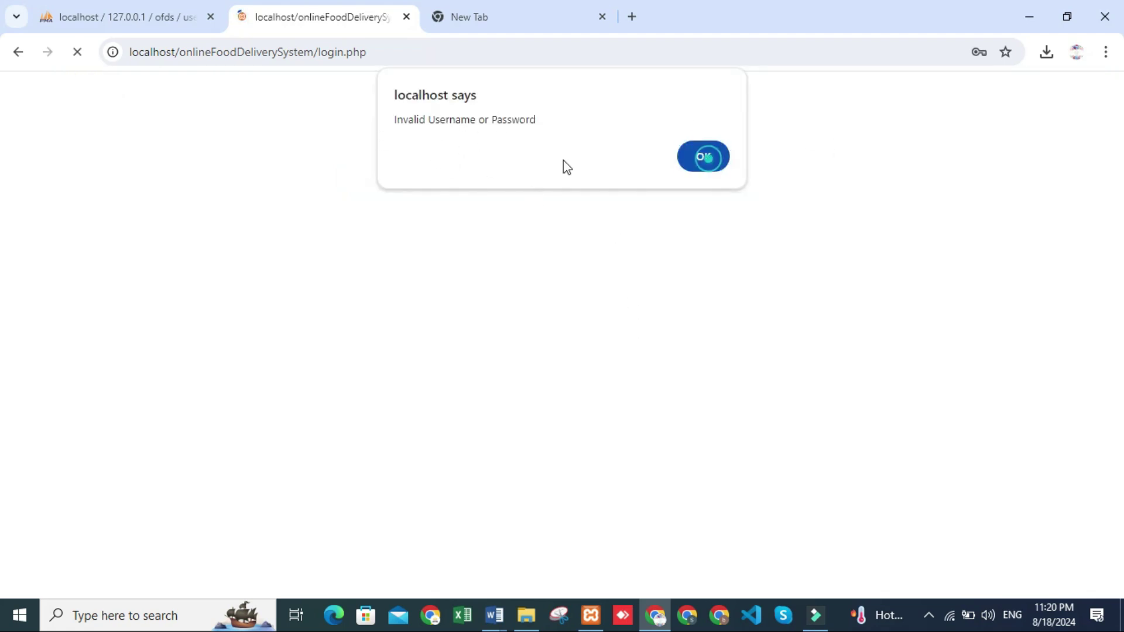
pyautogui.press('Return')
# Show the ofds users table in phpMyAdmin, now holding 4 user rows after the deletion
pyautogui.click(150, 8)
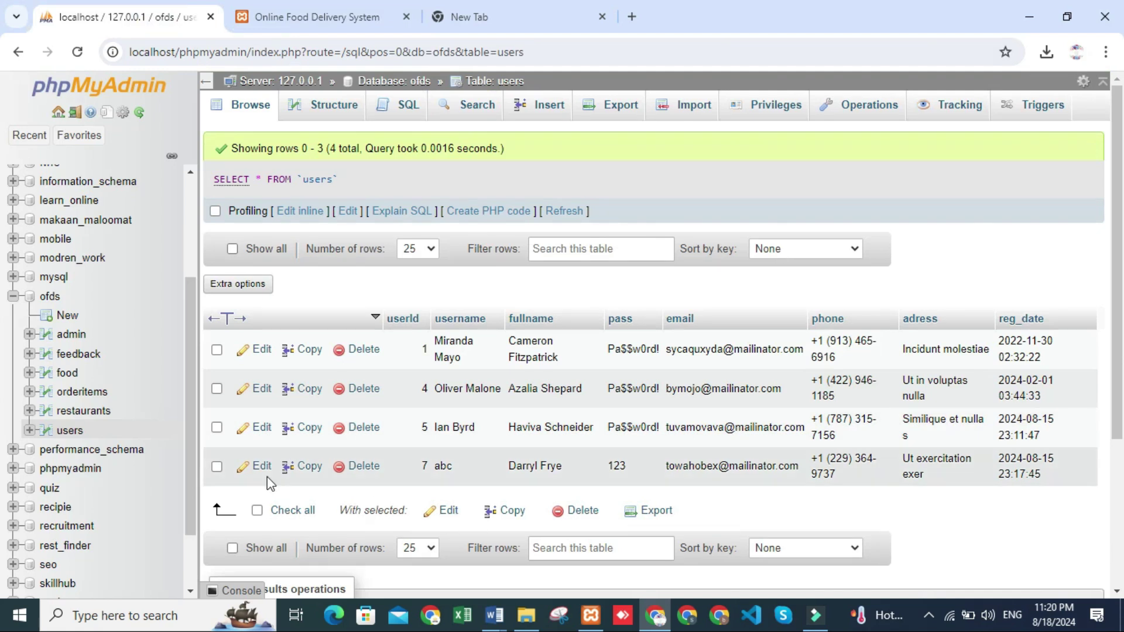
pyautogui.click(70, 430)
pyautogui.click(339, 7)
# Log back in to the food delivery site with another customer account and its password
pyautogui.click(544, 225)
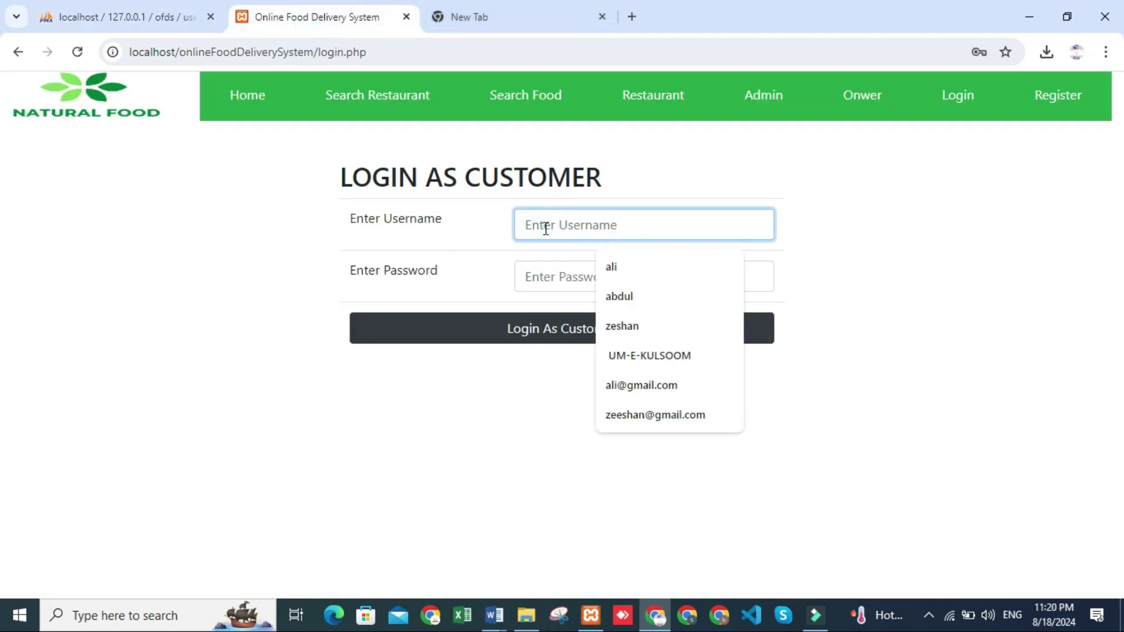
pyautogui.write('abc')
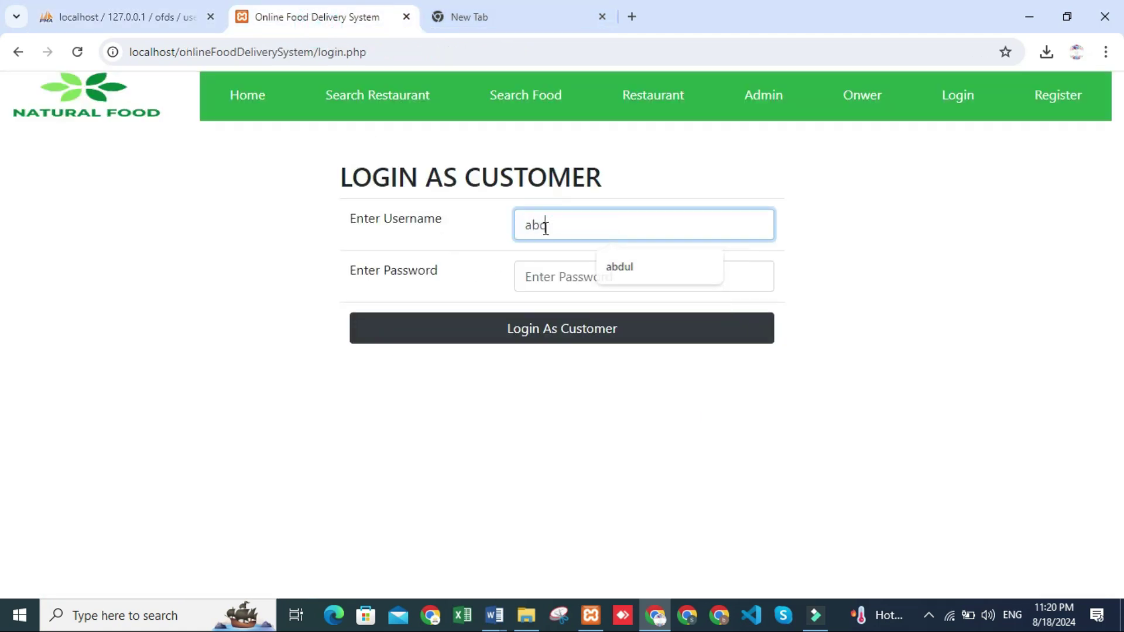
pyautogui.click(551, 280)
pyautogui.write('1')
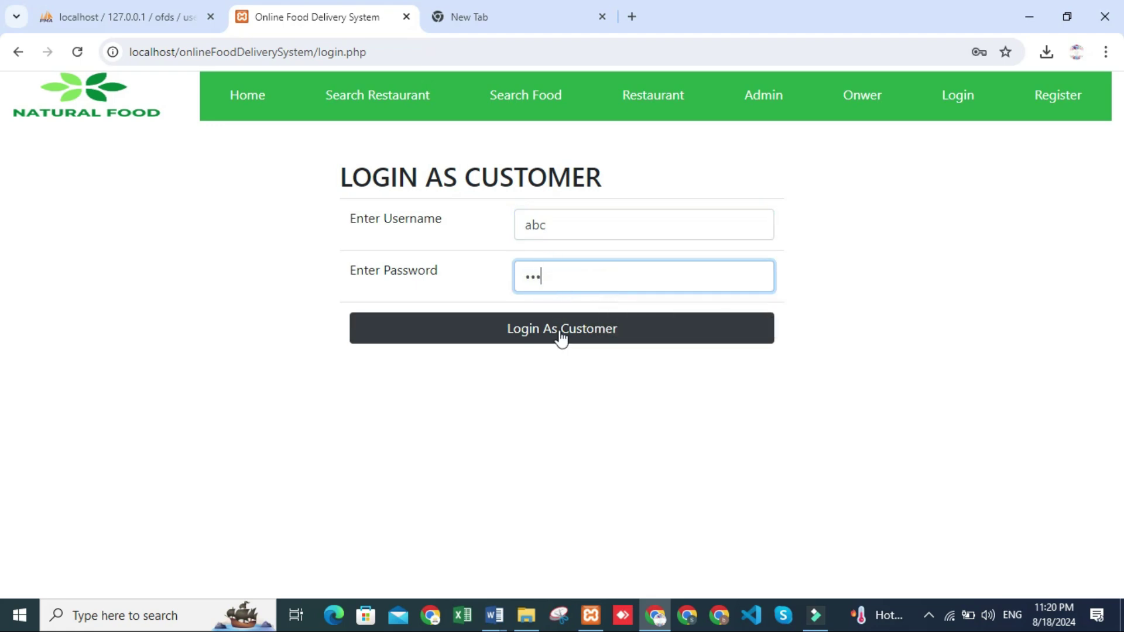
pyautogui.click(561, 339)
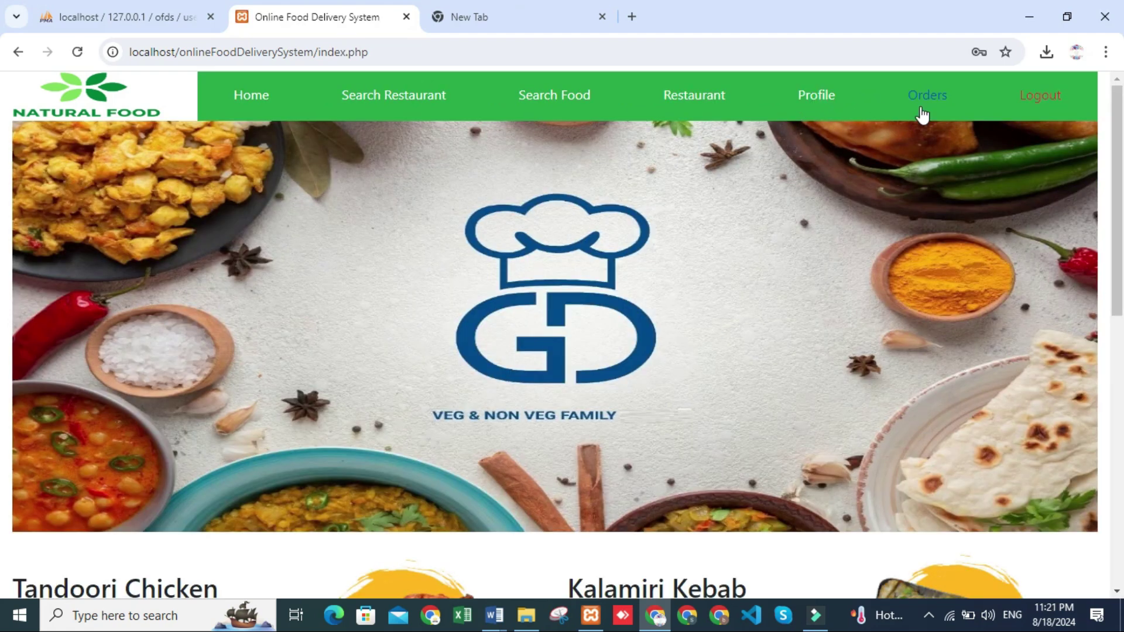
# Browse the customer's orders, profile and the list of all restaurants
pyautogui.click(937, 105)
pyautogui.scroll(-1, 490, 428)
pyautogui.scroll(1, 581, 248)
pyautogui.scroll(-1, 493, 465)
pyautogui.scroll(1, 521, 439)
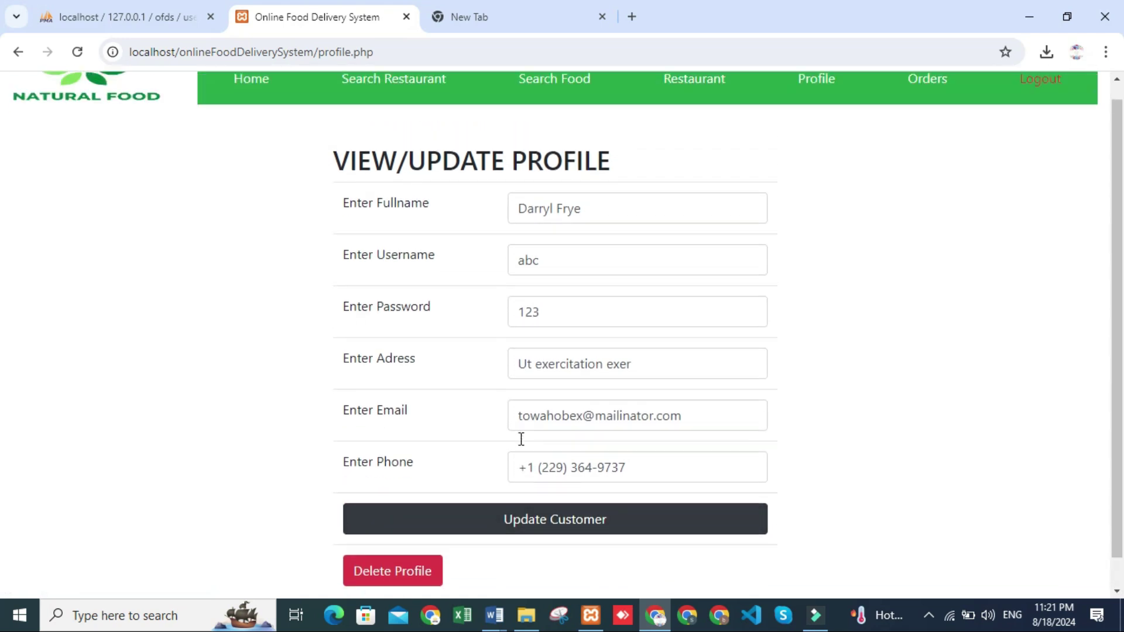
pyautogui.click(923, 106)
pyautogui.click(807, 106)
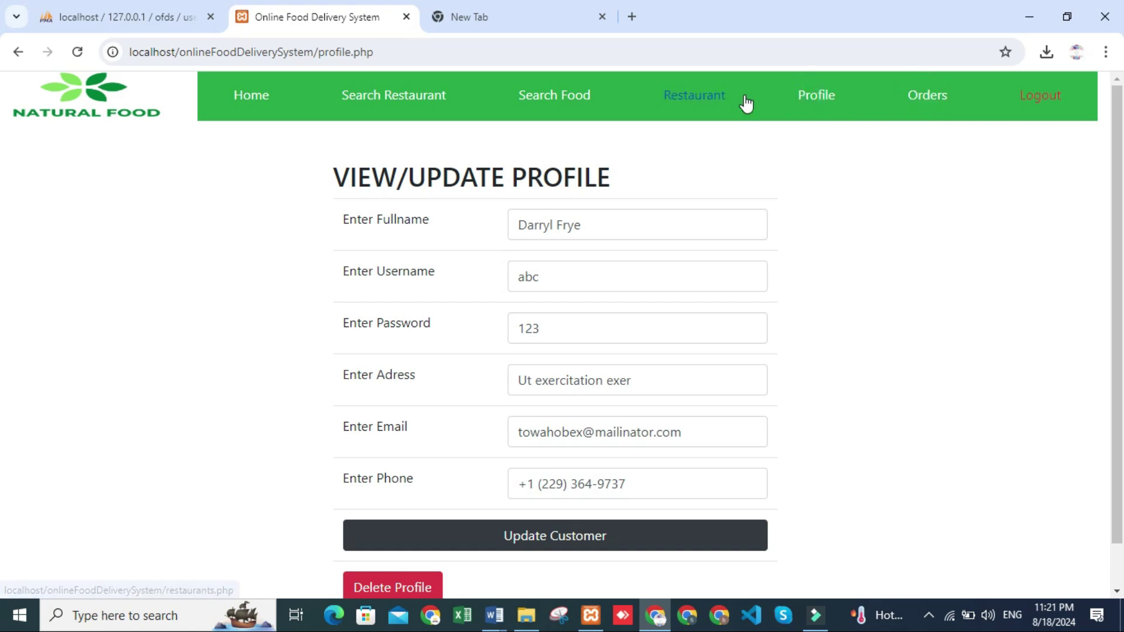
pyautogui.click(695, 105)
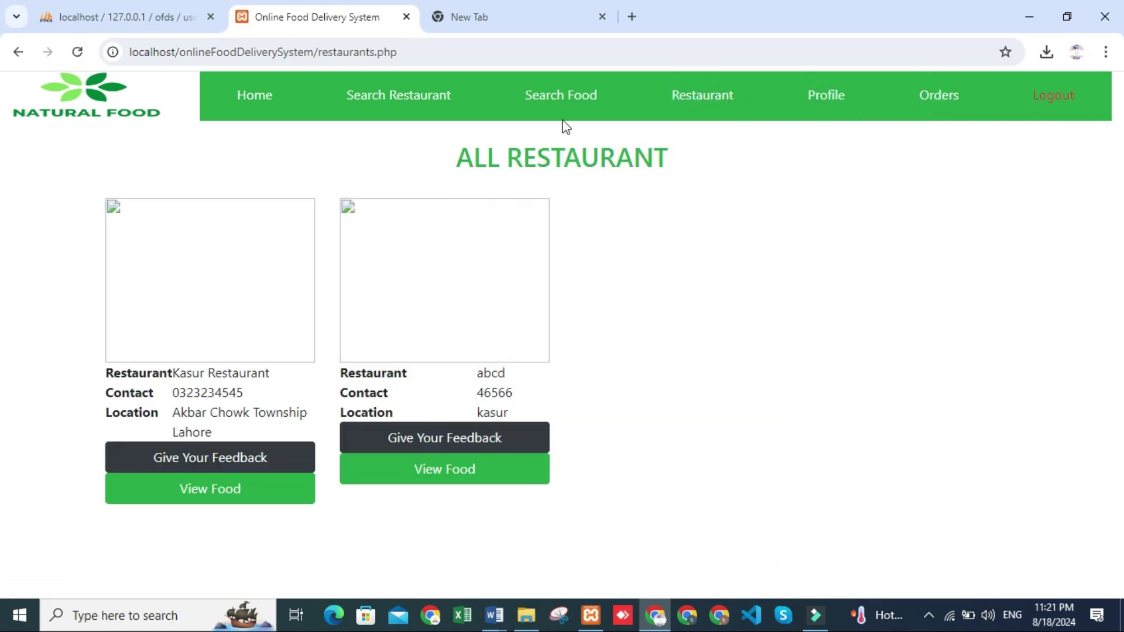
# Visit the Search Food Item page and its search box, then log out
pyautogui.click(584, 93)
pyautogui.click(626, 209)
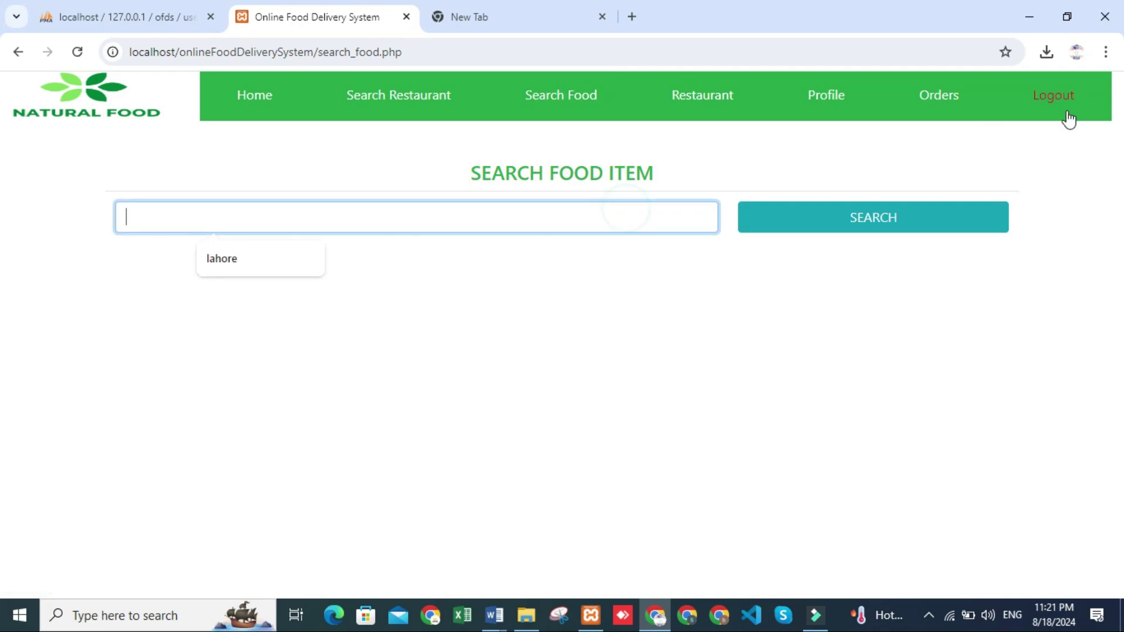
pyautogui.click(1066, 104)
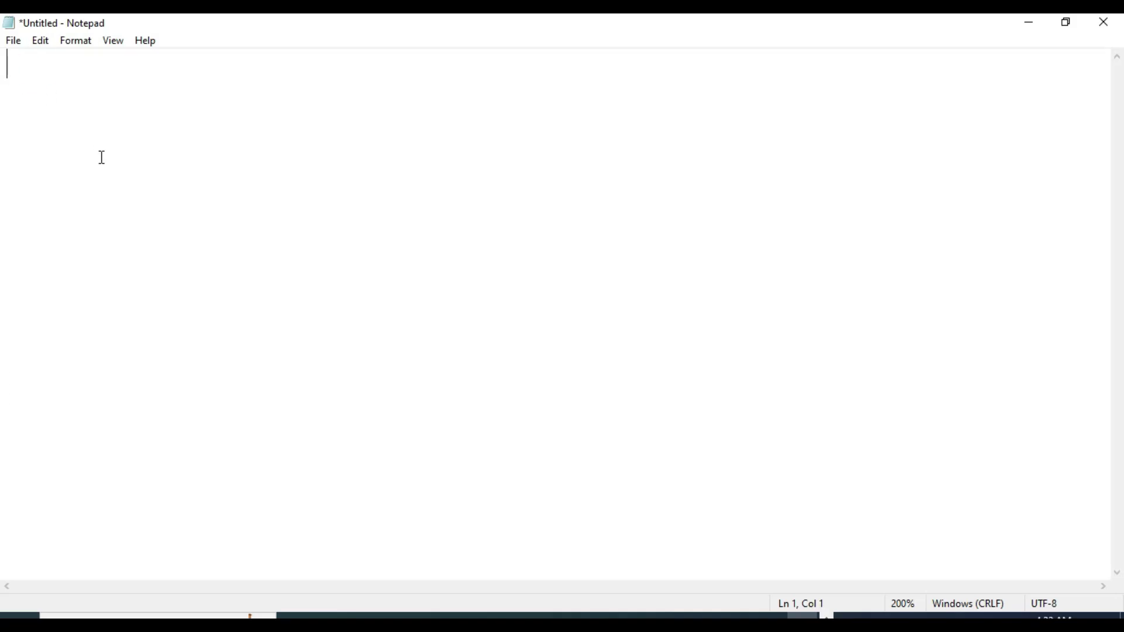
# Type a greeting offering paid project, LMS-handling and assignment help, with a WhatsApp number
pyautogui.write('AOA dear students  i am shai')
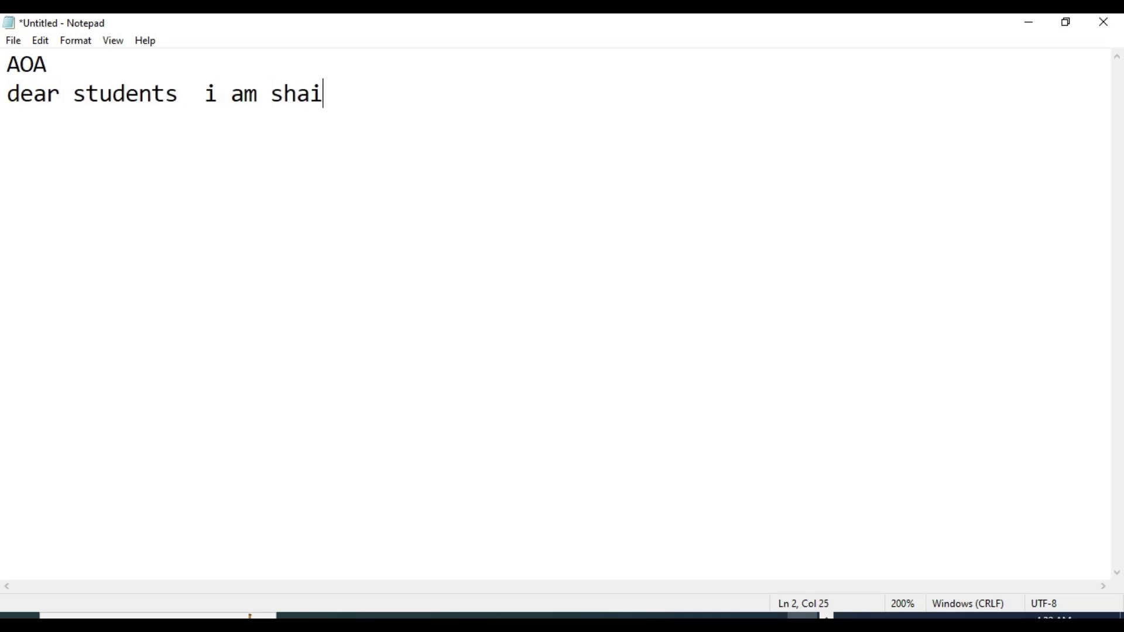
pyautogui.write('sta ha')
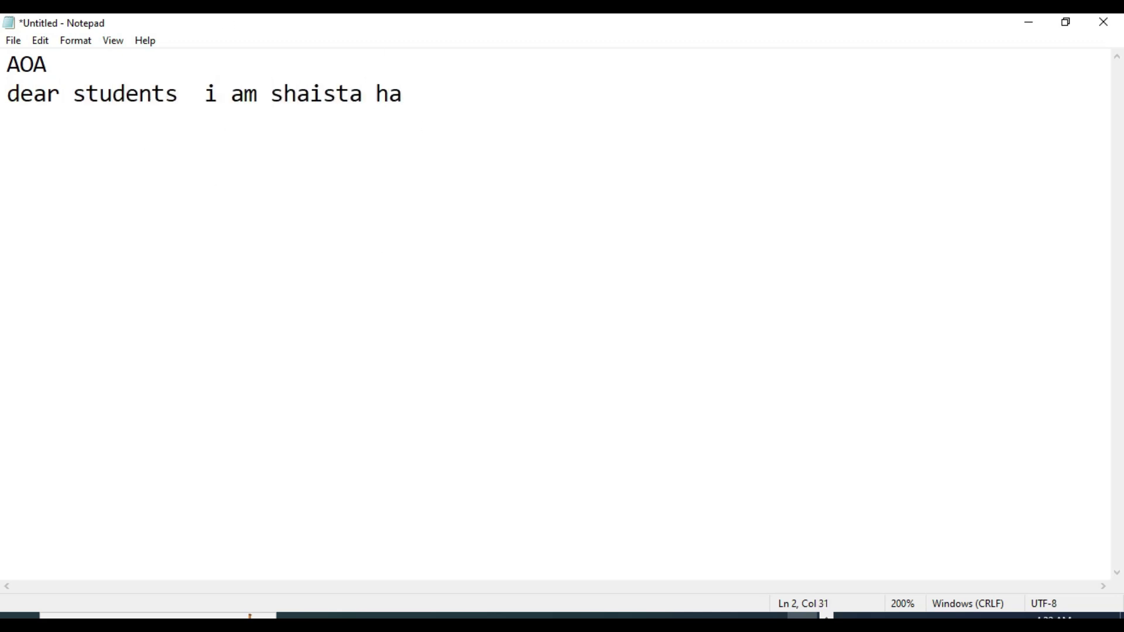
pyautogui.write('ppy if you w')
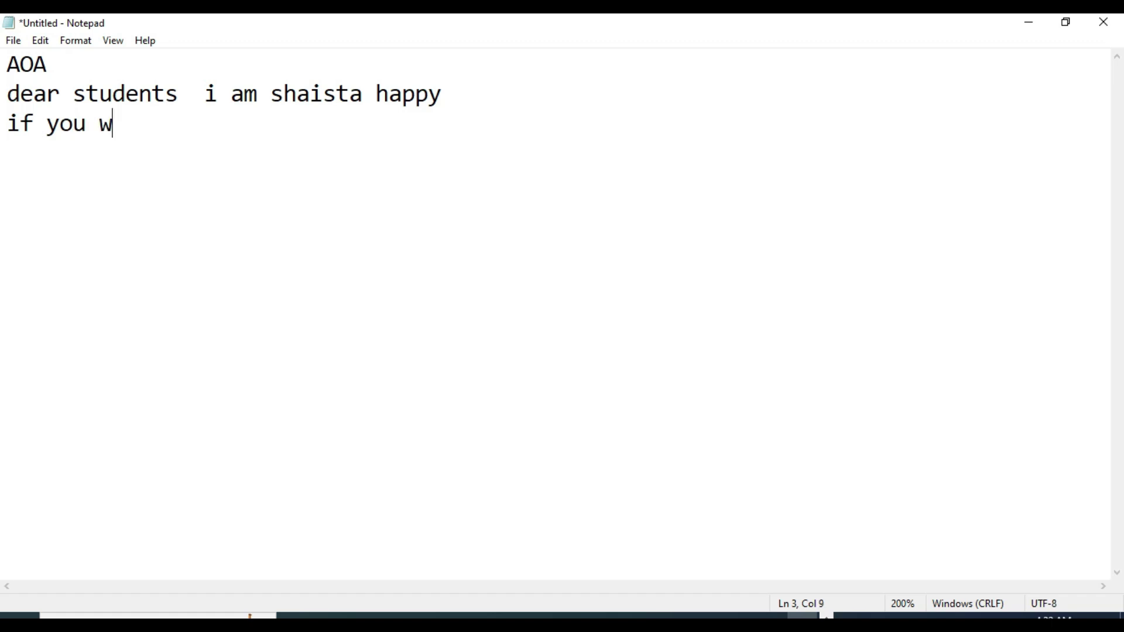
pyautogui.write('ants  makeing any project ')
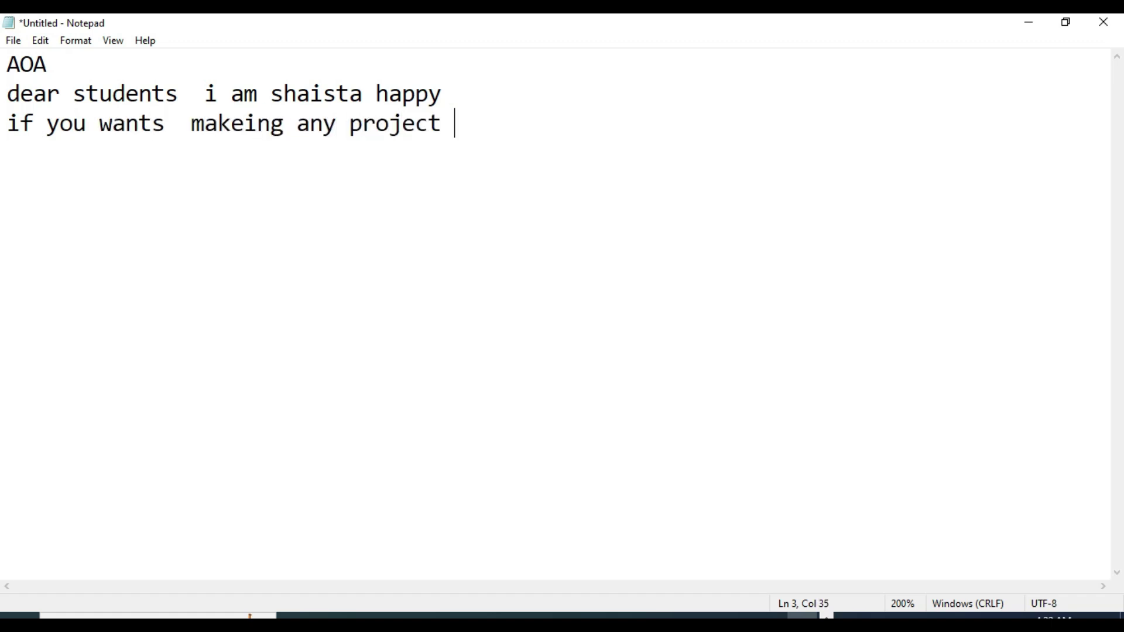
pyautogui.write('like cs619 or cs519 or')
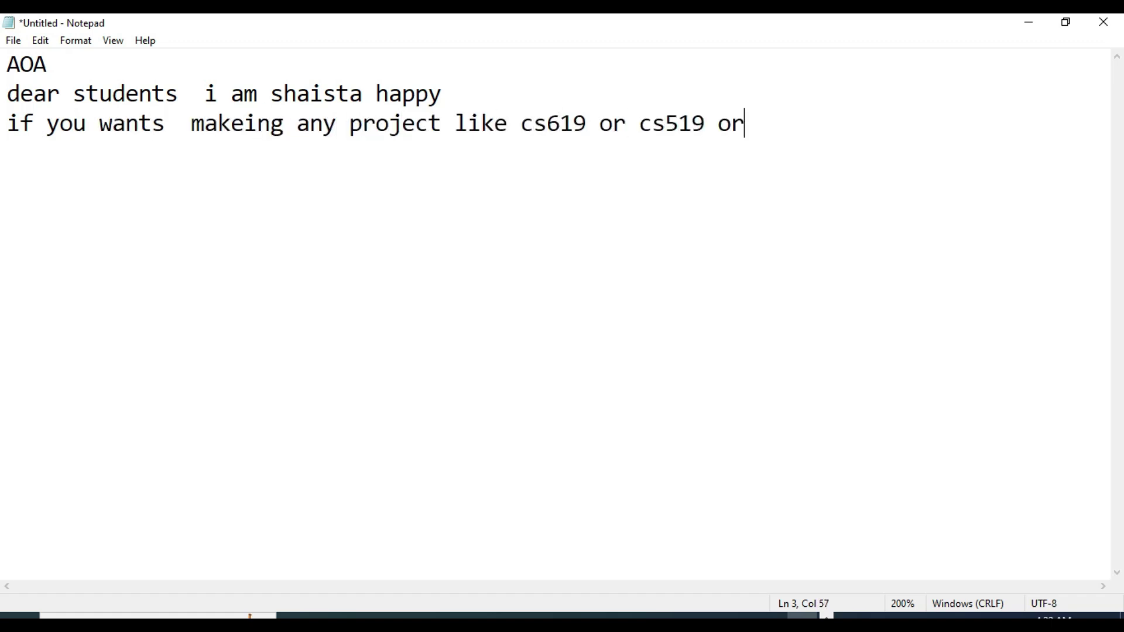
pyautogui.write(' any lenguages like php ')
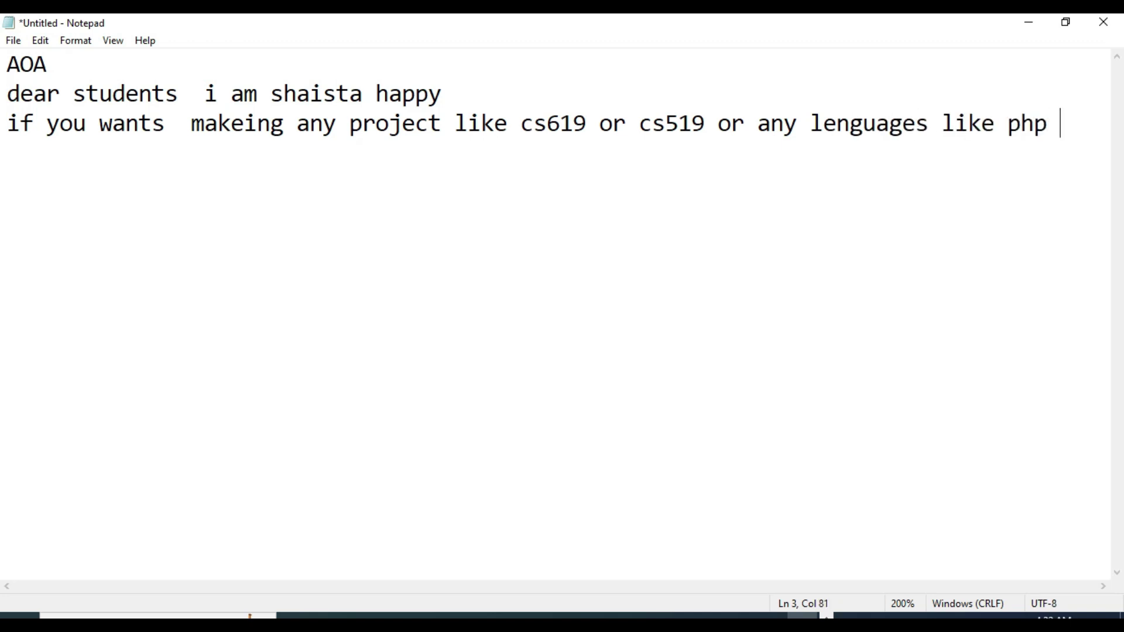
pyautogui.write('p python  java mobil')
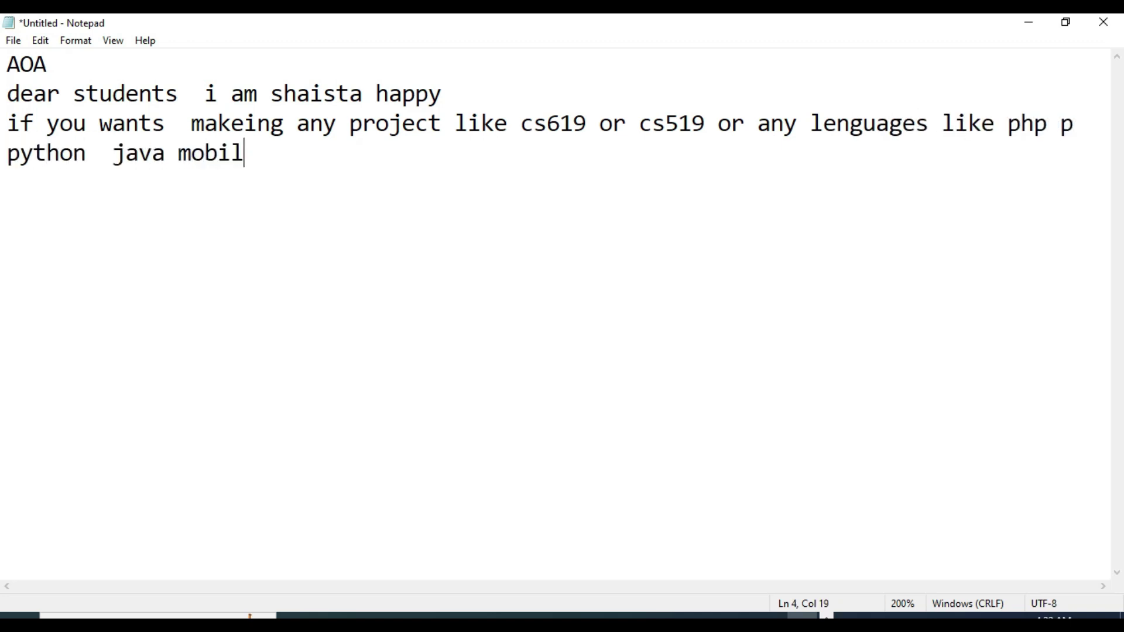
pyautogui.write('e application and mechine ')
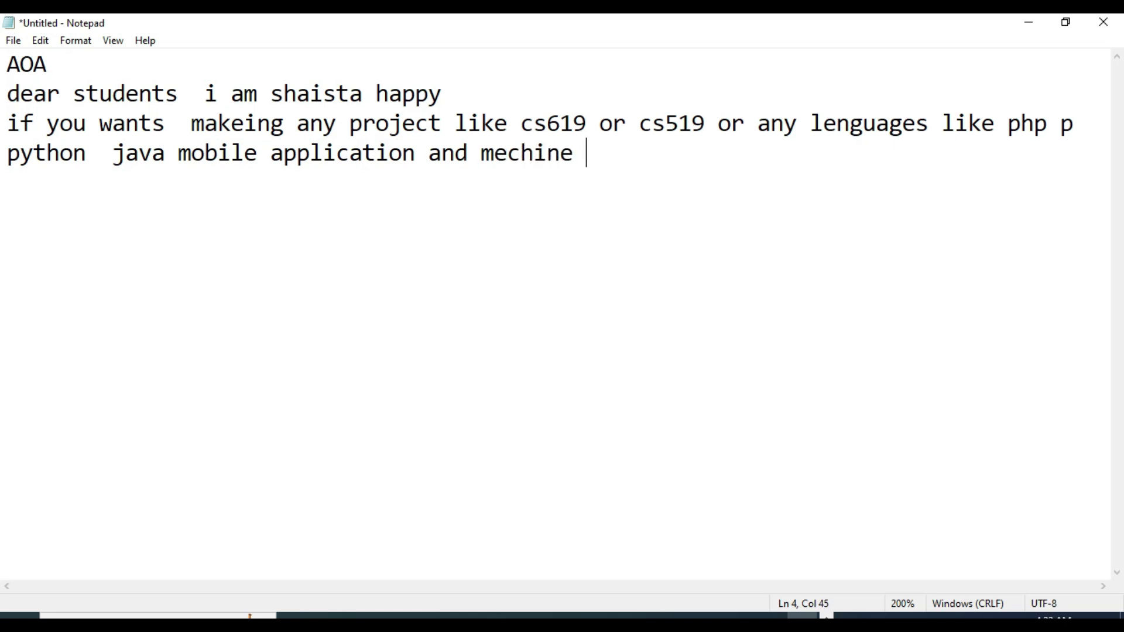
pyautogui.write('learning  and c#  asp.net ')
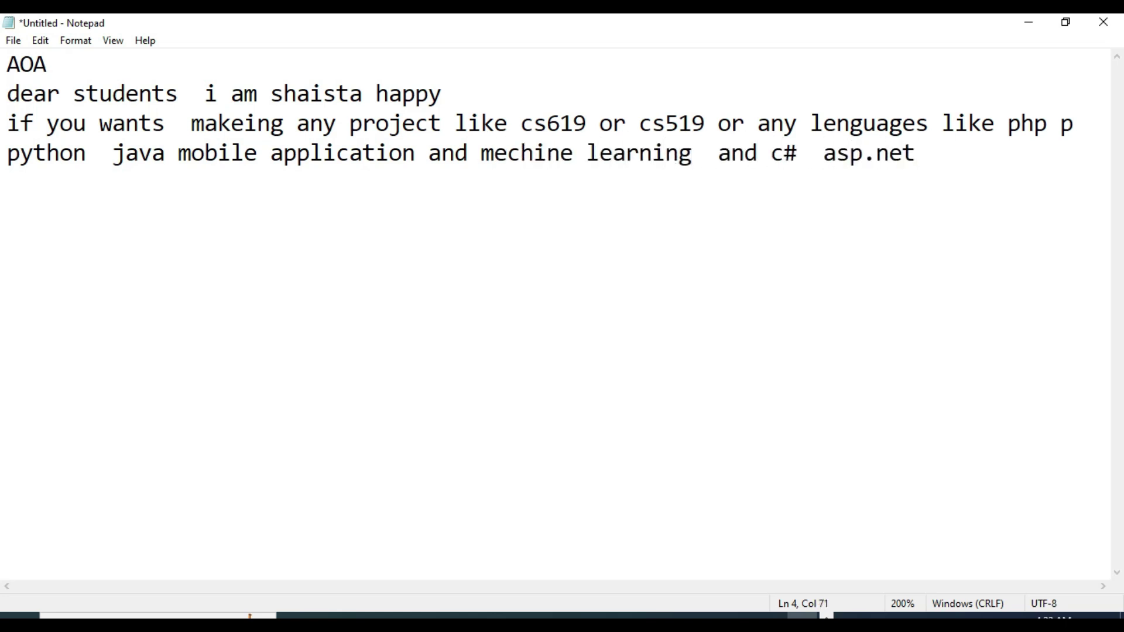
pyautogui.write('and any')
pyautogui.press('Return')
pyautogui.write('other lenguage ')
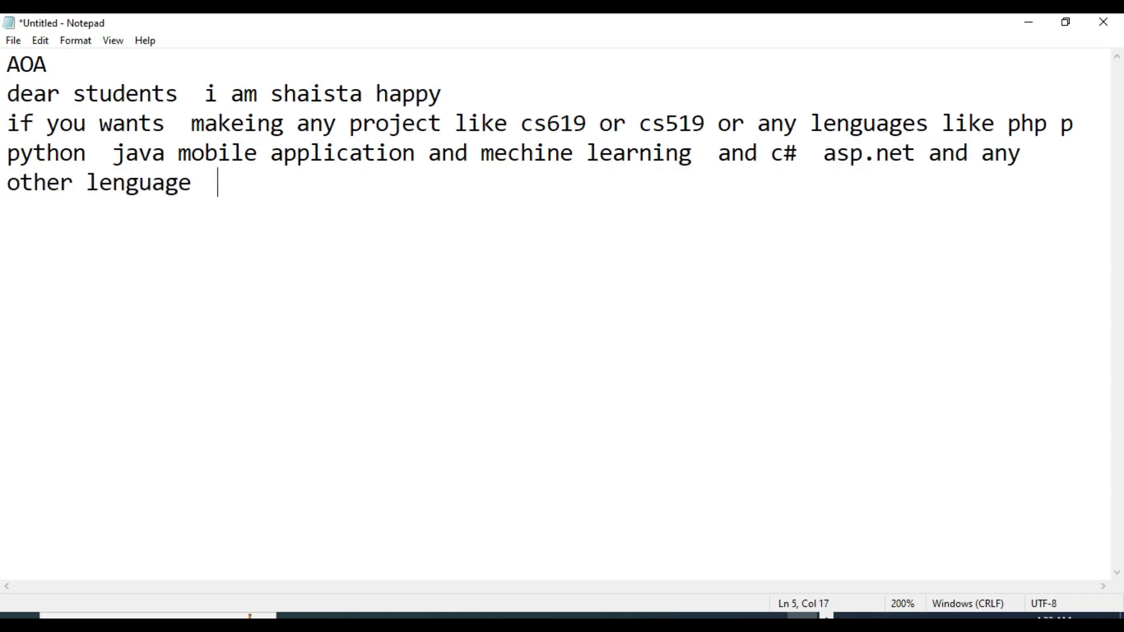
pyautogui.write(' any paid services like LMs hend')
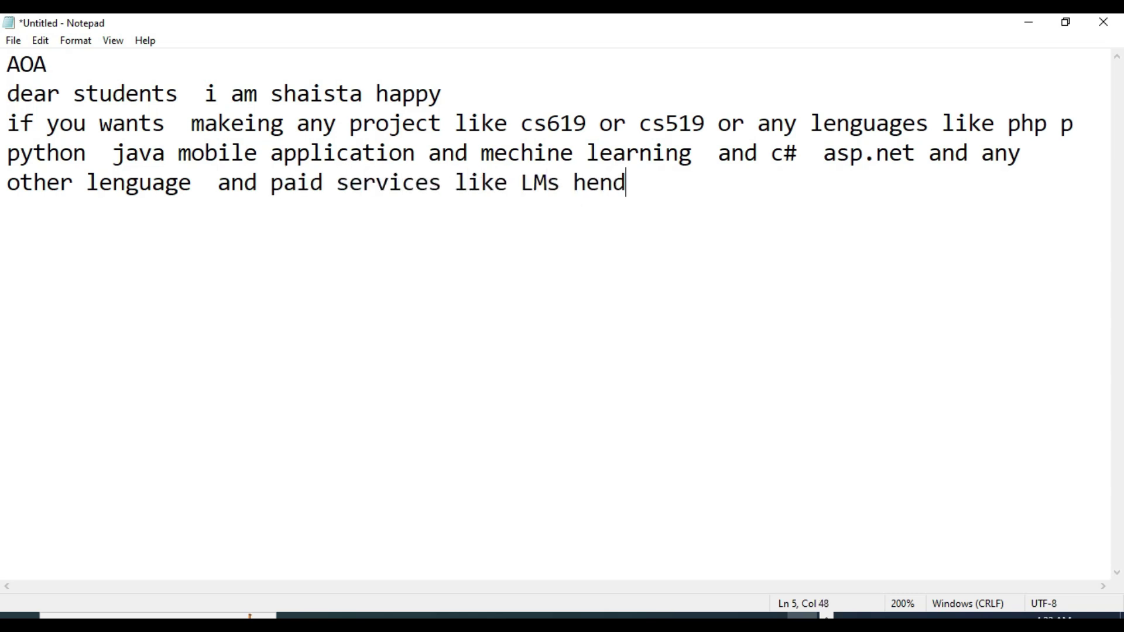
pyautogui.write('ling and porject complete hendle')
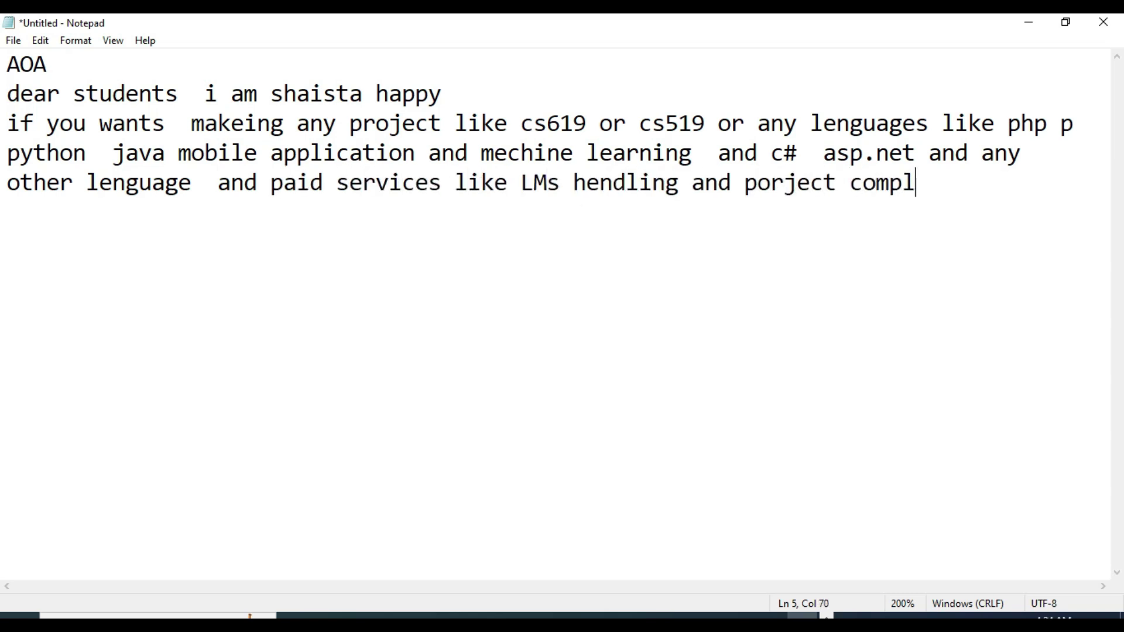
pyautogui.press('Return')
pyautogui.write('and any as')
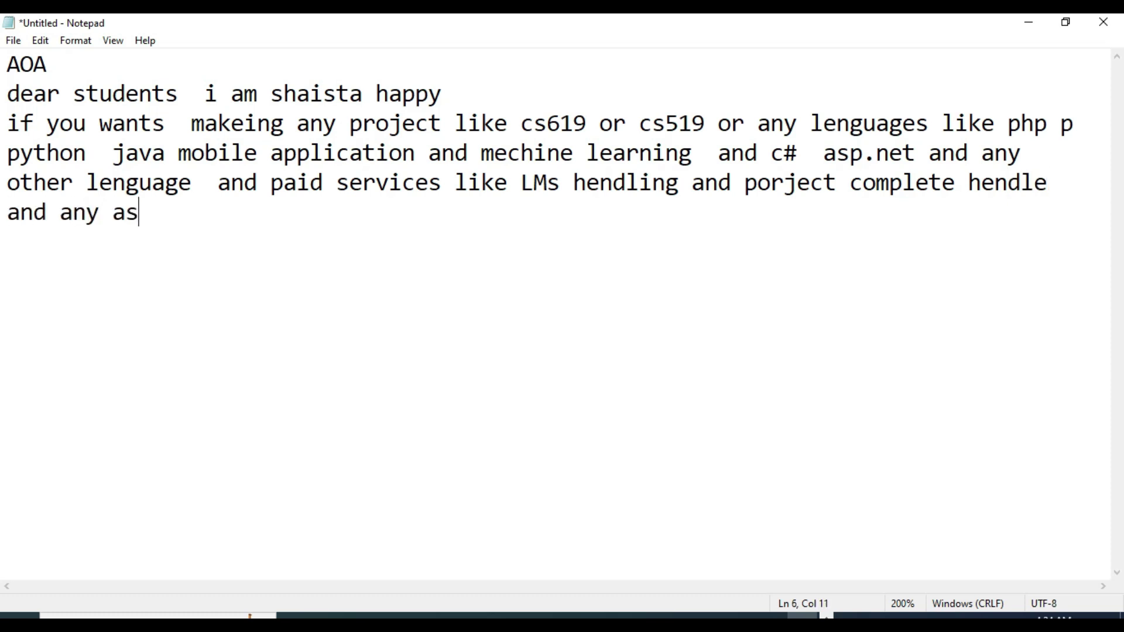
pyautogui.write('signemnt then contact us on w')
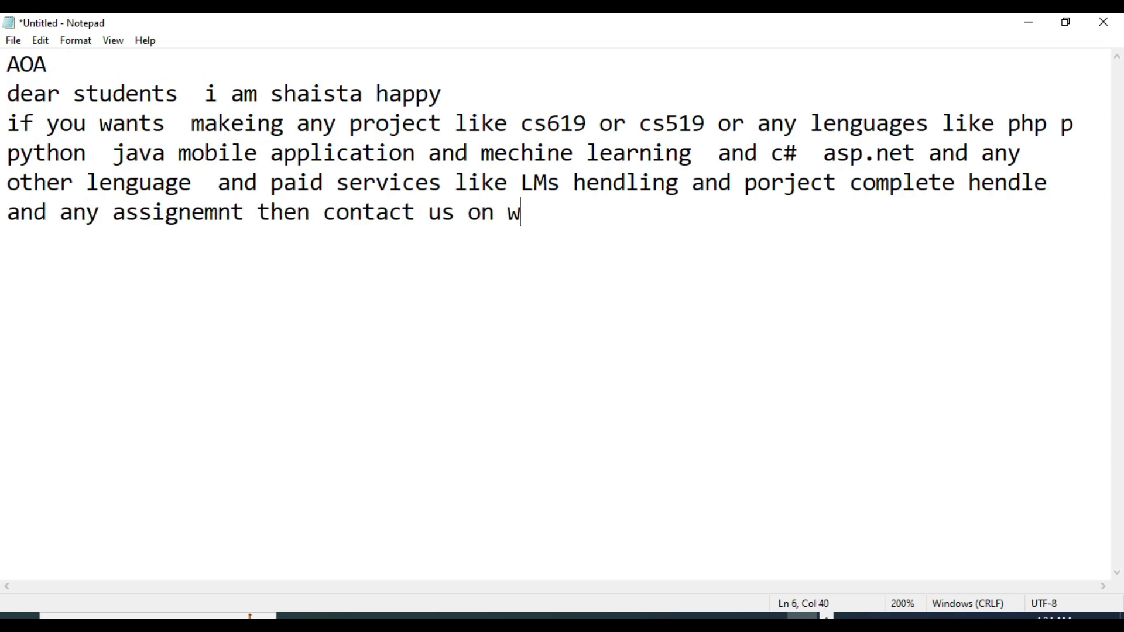
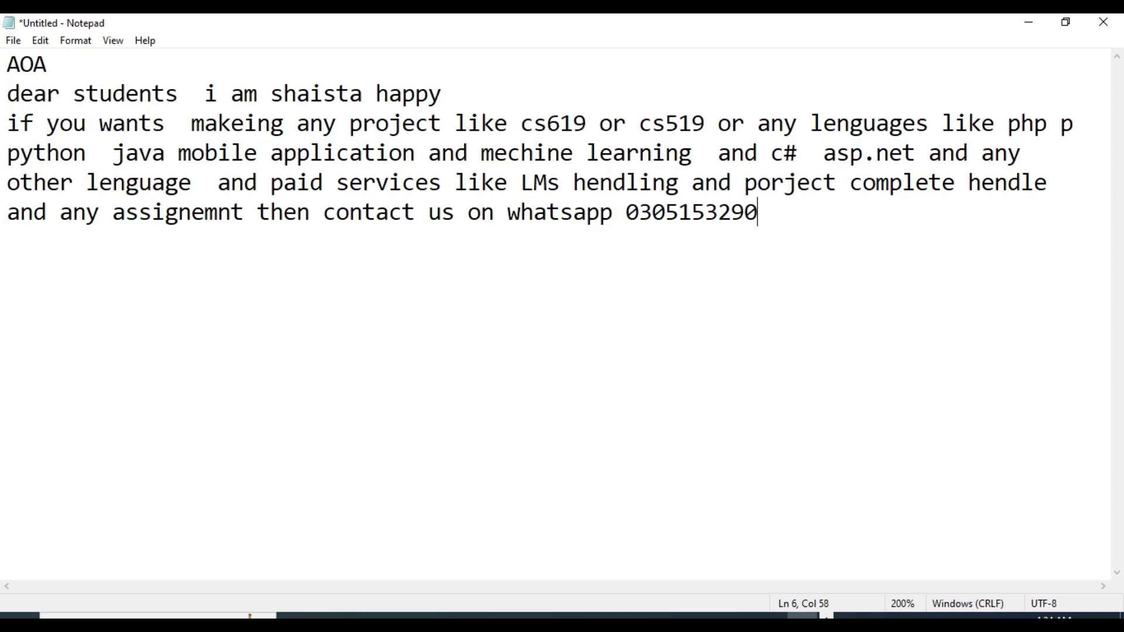
pyautogui.press('Return')
# Zoom in, then add a second WhatsApp number and the 'correct 90 to 100% and no frud' guarantee
pyautogui.hotkey('ctrl', '+')
pyautogui.hotkey('ctrl', '+')
pyautogui.hotkey('ctrl', '+')
pyautogui.hotkey('ctrl', '+')
pyautogui.hotkey('ctrl', '+')
pyautogui.press('Return')
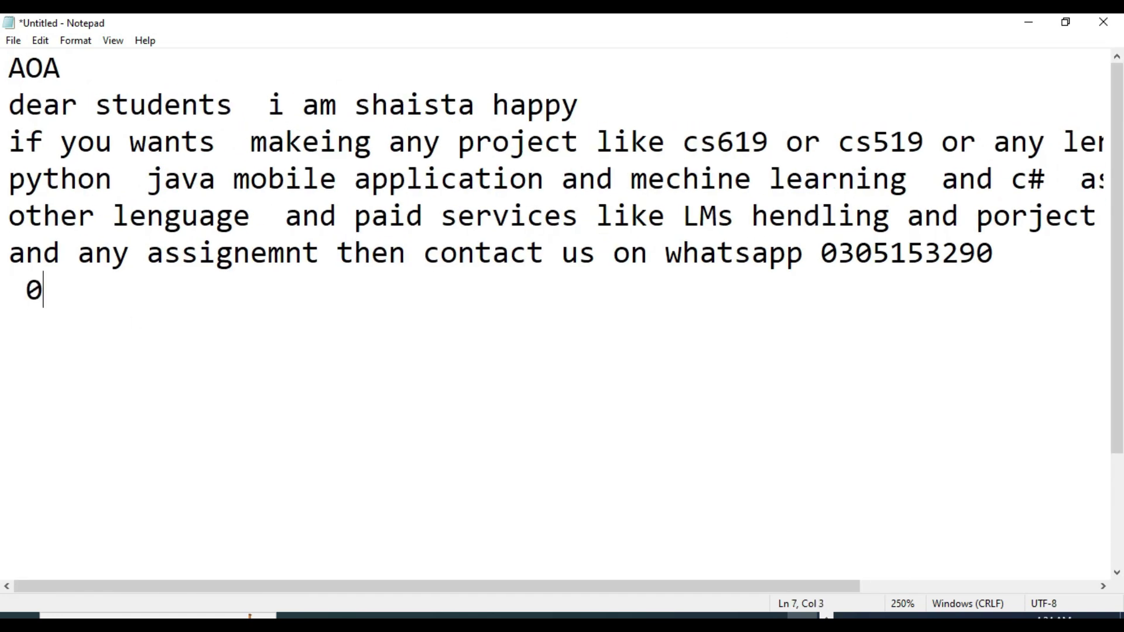
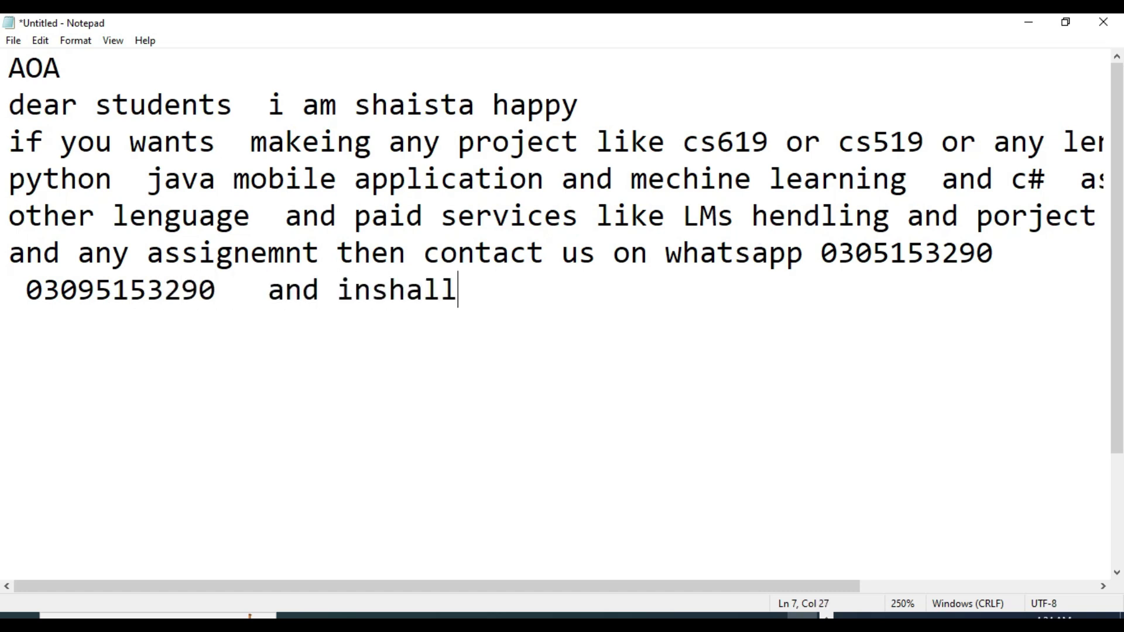
pyautogui.write('ah correct 90 t')
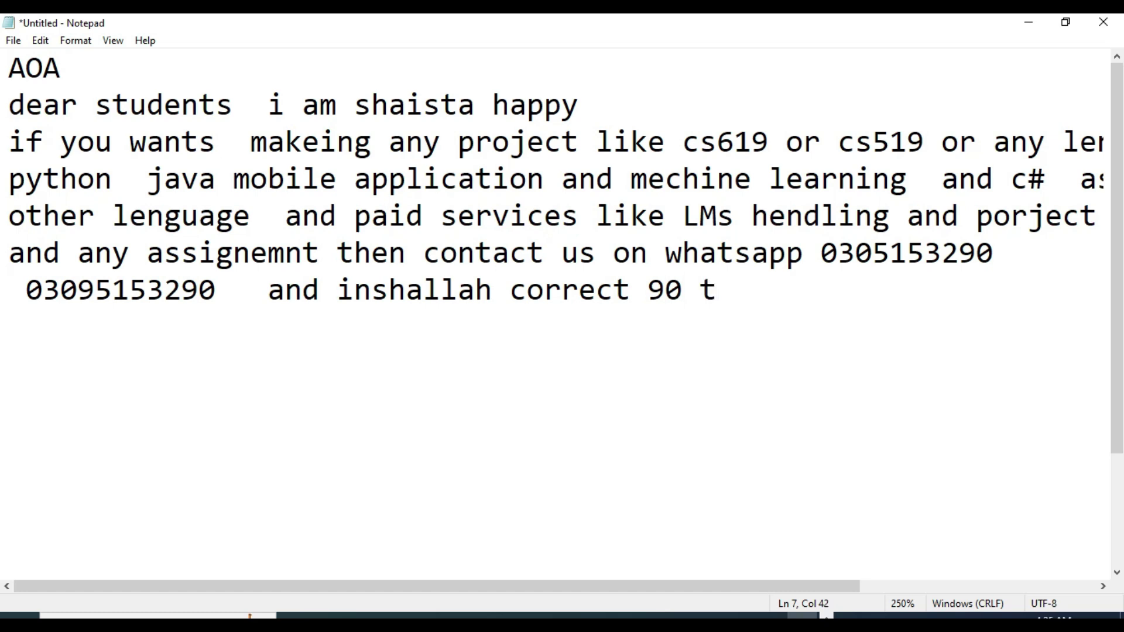
pyautogui.write('o 100% and no frud')
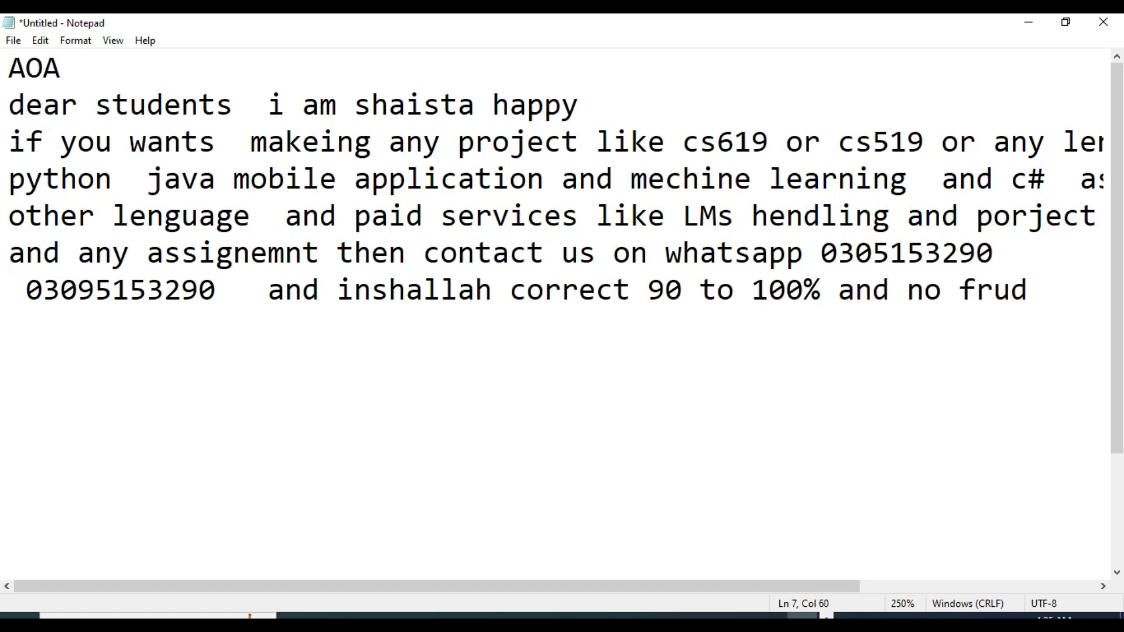
# Add a final line reading 'you can see my students results'
pyautogui.press('Return')
pyautogui.write('you can see my stuents es')
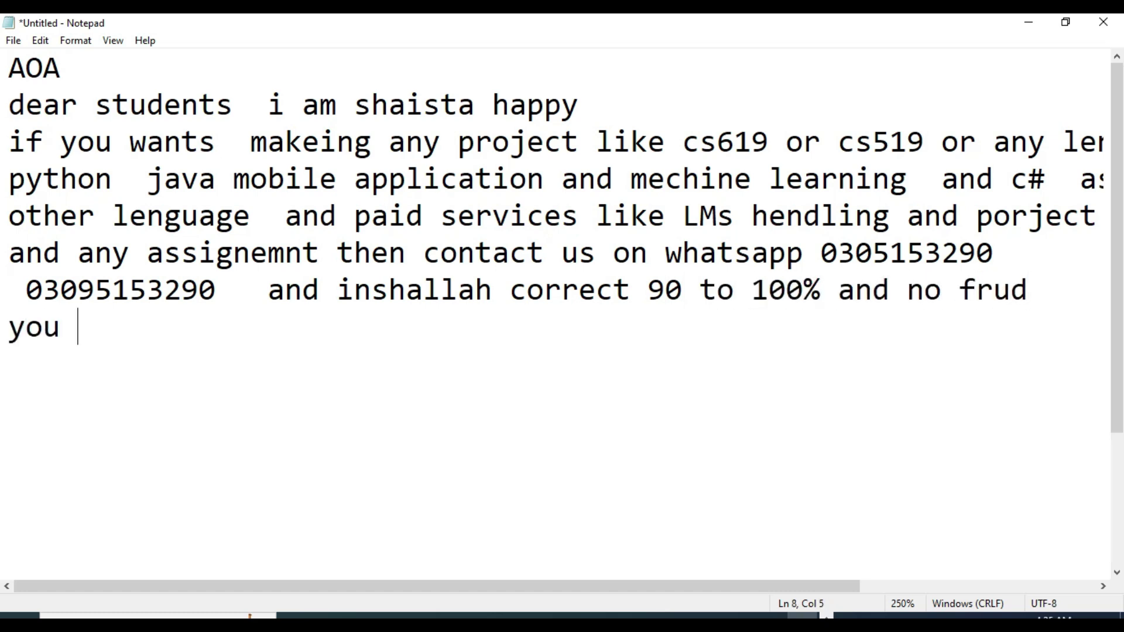
pyautogui.write('ul')
pyautogui.press('BackSpace')
pyautogui.press('BackSpace')
pyautogui.press('BackSpace')
pyautogui.press('BackSpace')
pyautogui.write('results')
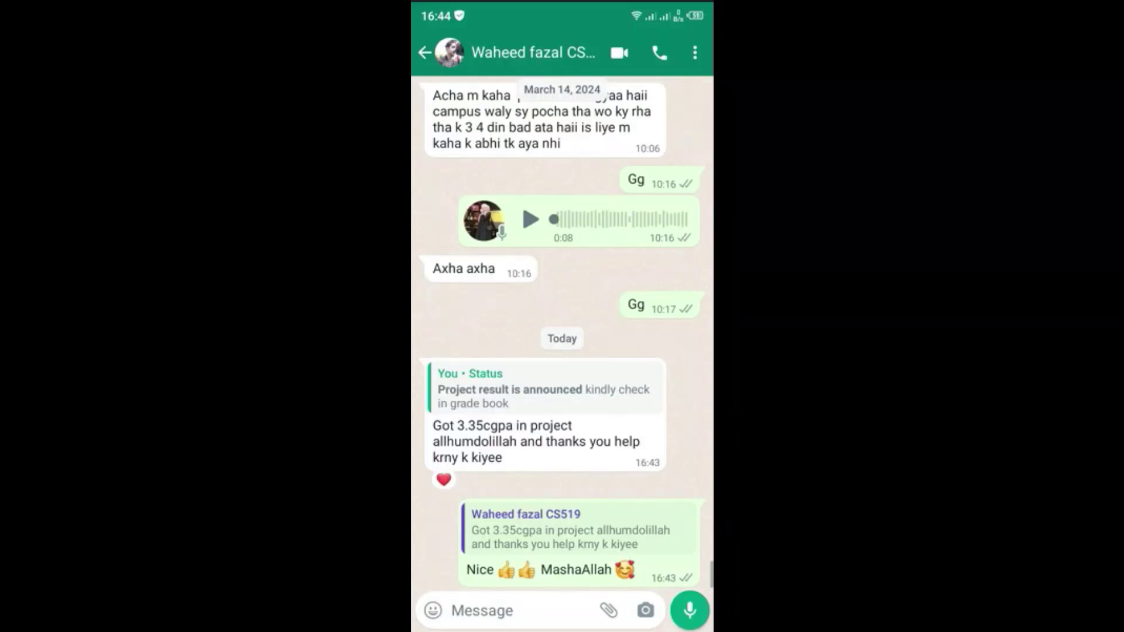